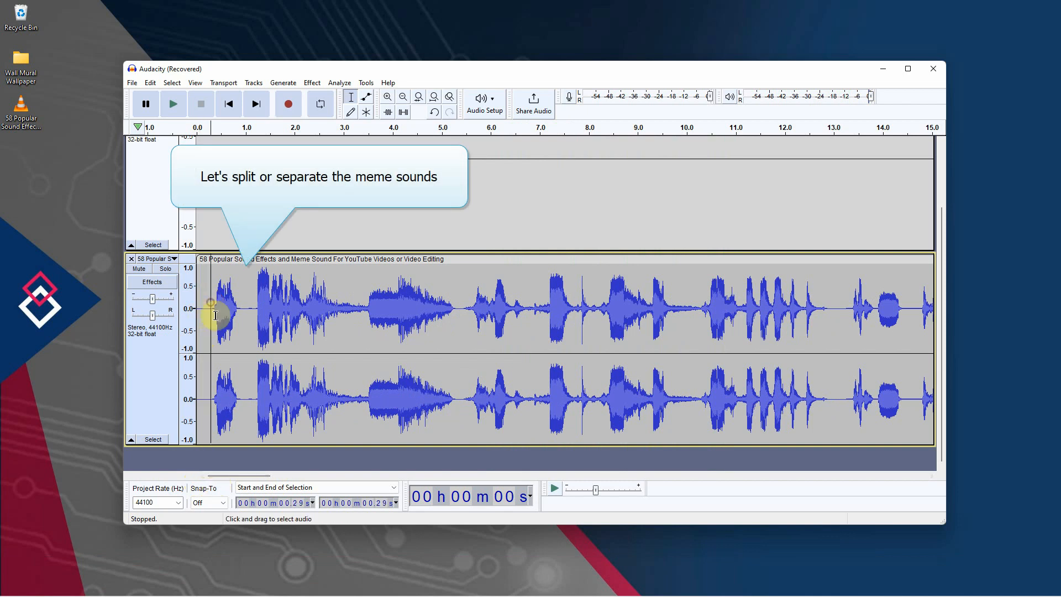
Split the meme sound clip at about 1.03 seconds, in the silence after the first sound
left_click(246, 303)
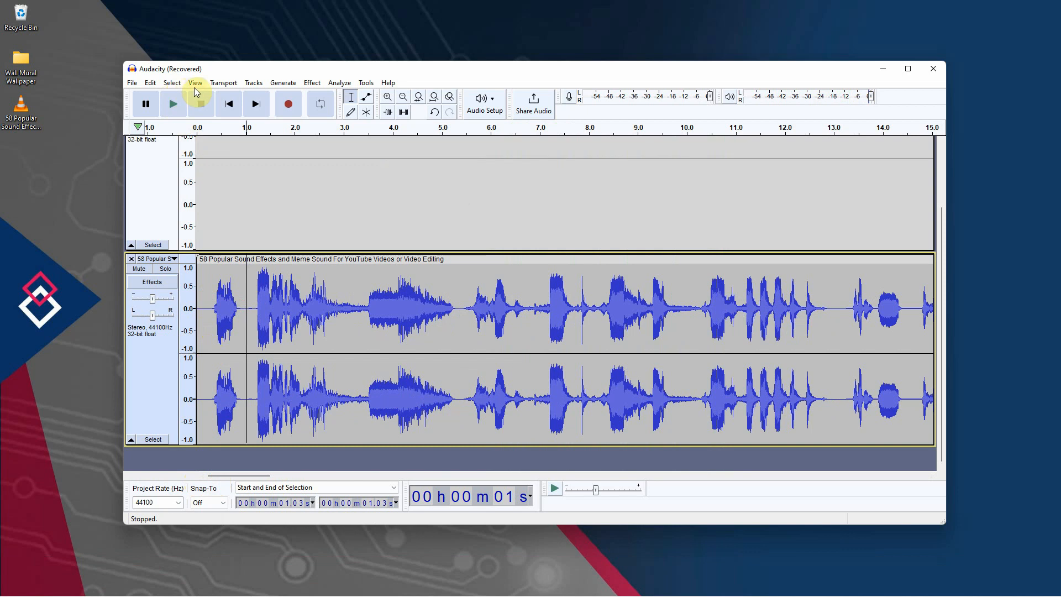
left_click(152, 87)
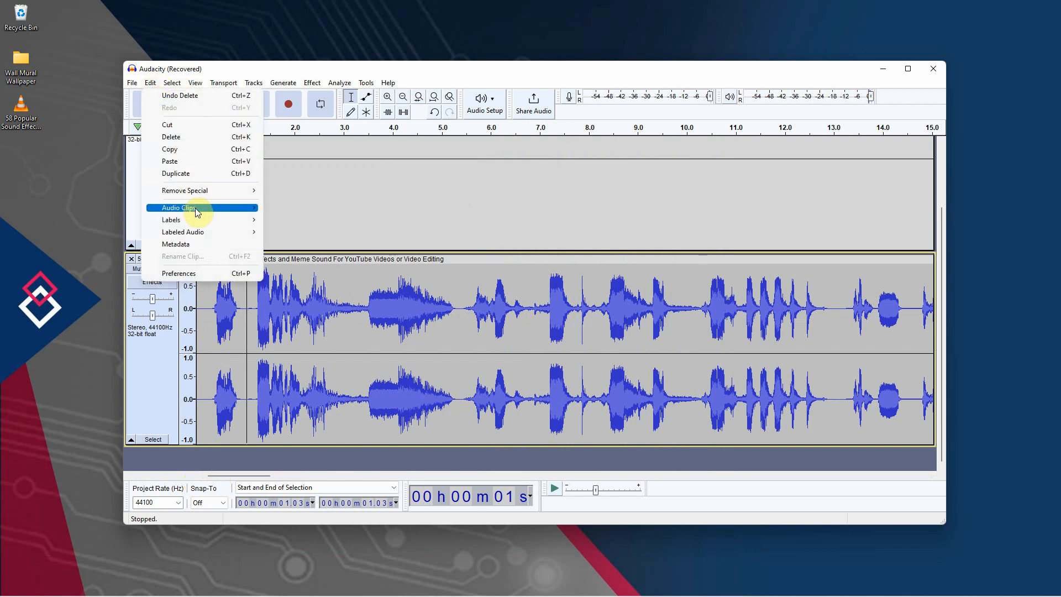
mouse_move(197, 208)
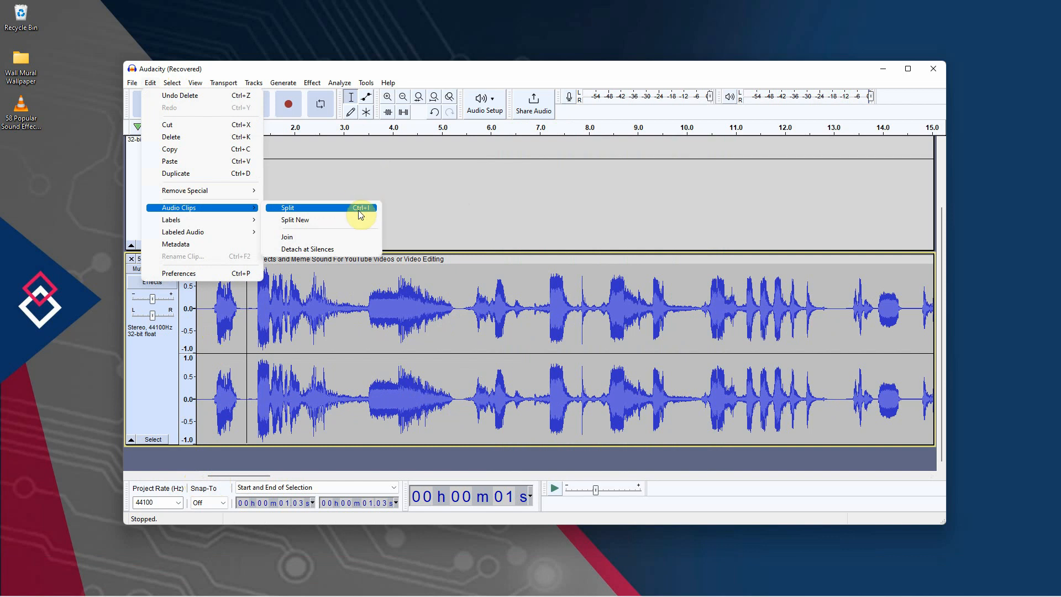
left_click(249, 306)
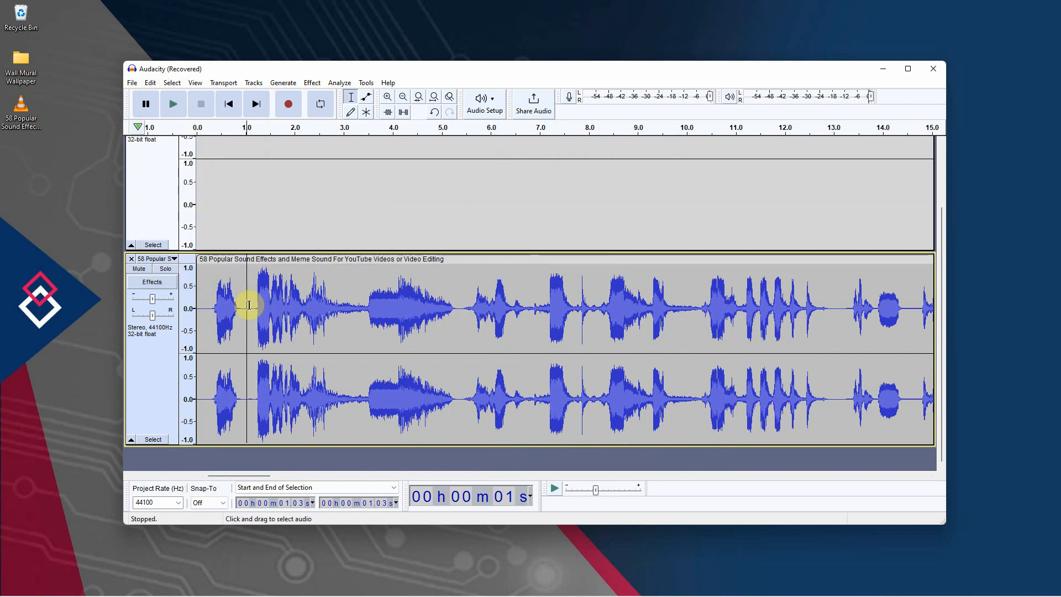
right_click(248, 305)
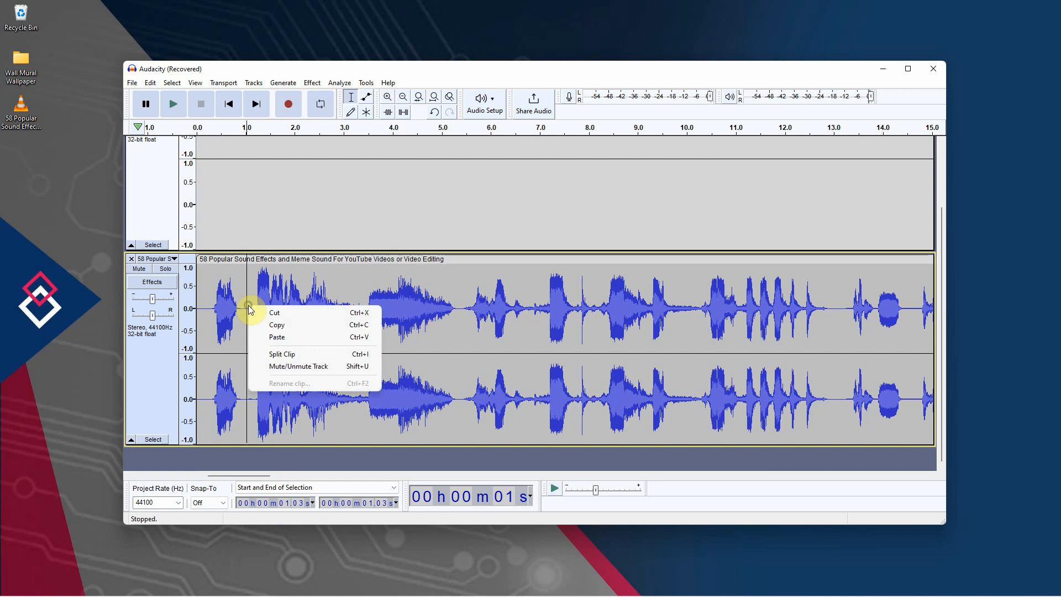
left_click(316, 358)
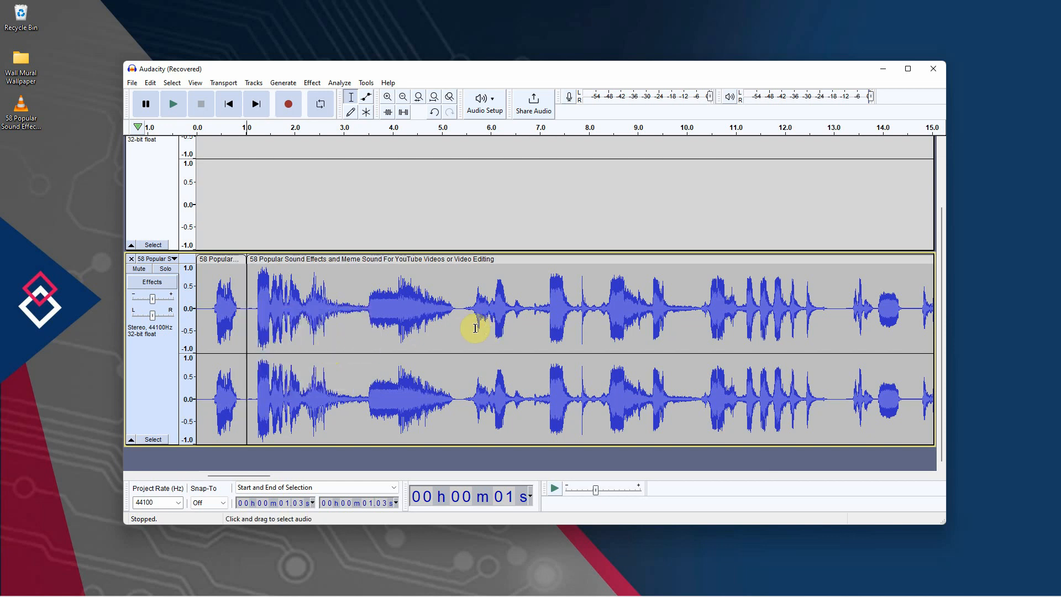
Split the remaining audio at about 5.39 seconds, in the silence after the second sound
left_click(460, 306)
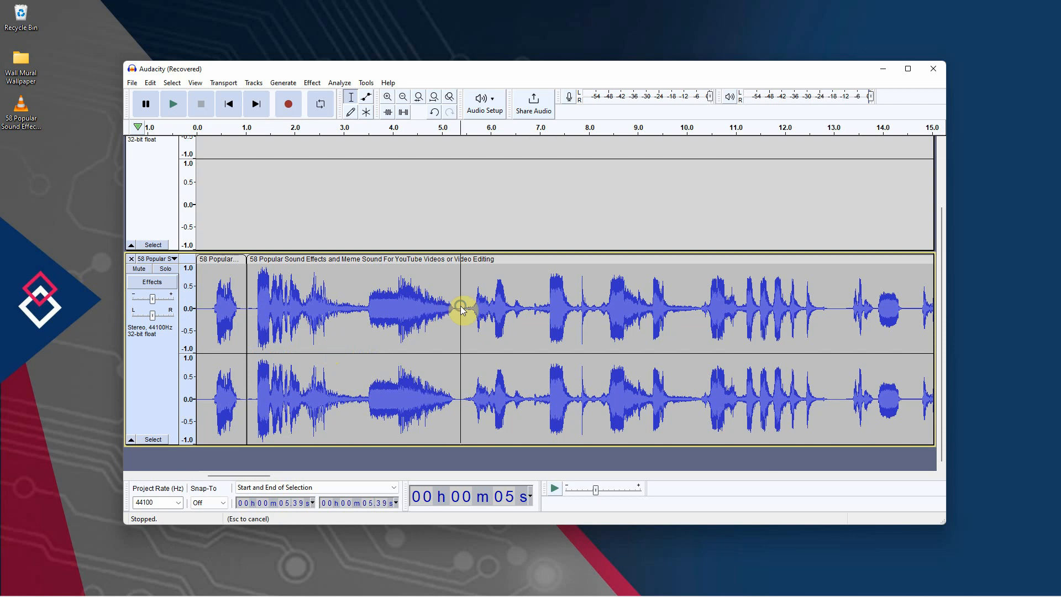
right_click(461, 306)
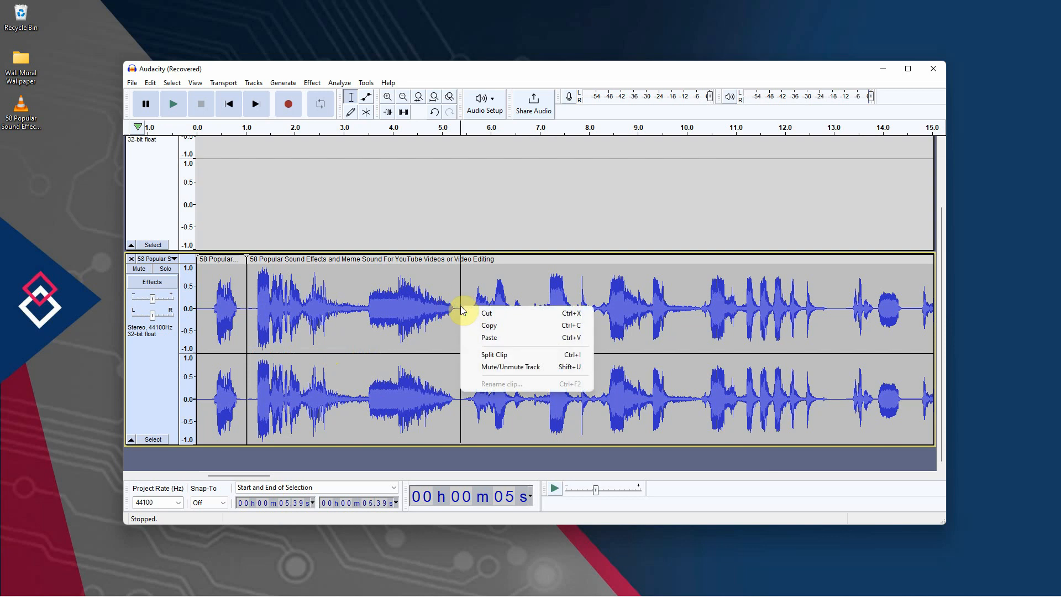
left_click(512, 358)
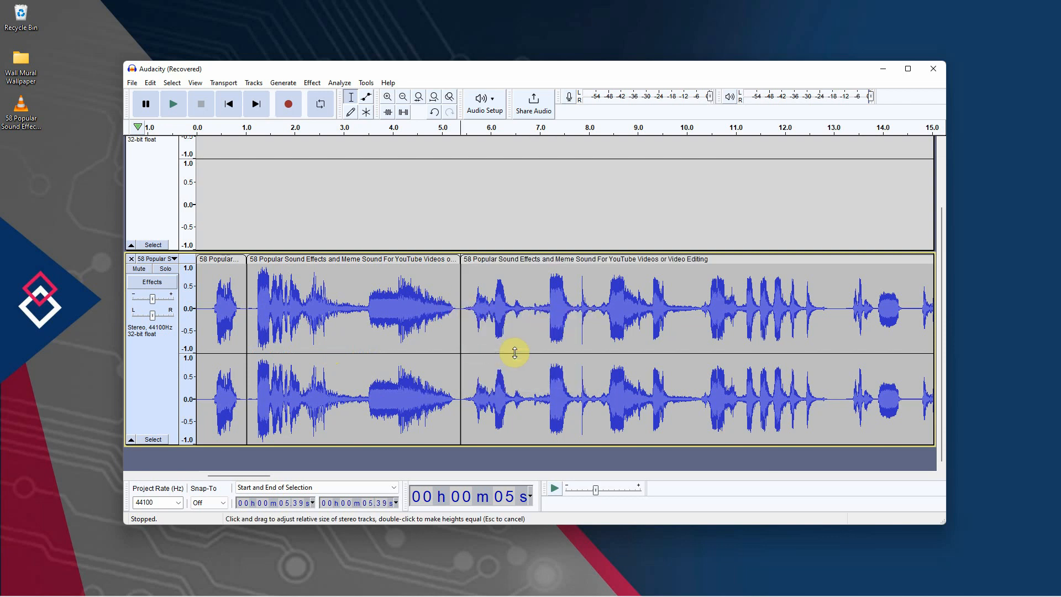
Split the last clip at about 12.97 seconds, in the silence before the next group of sounds
left_click(837, 310)
right_click(837, 308)
left_click(888, 359)
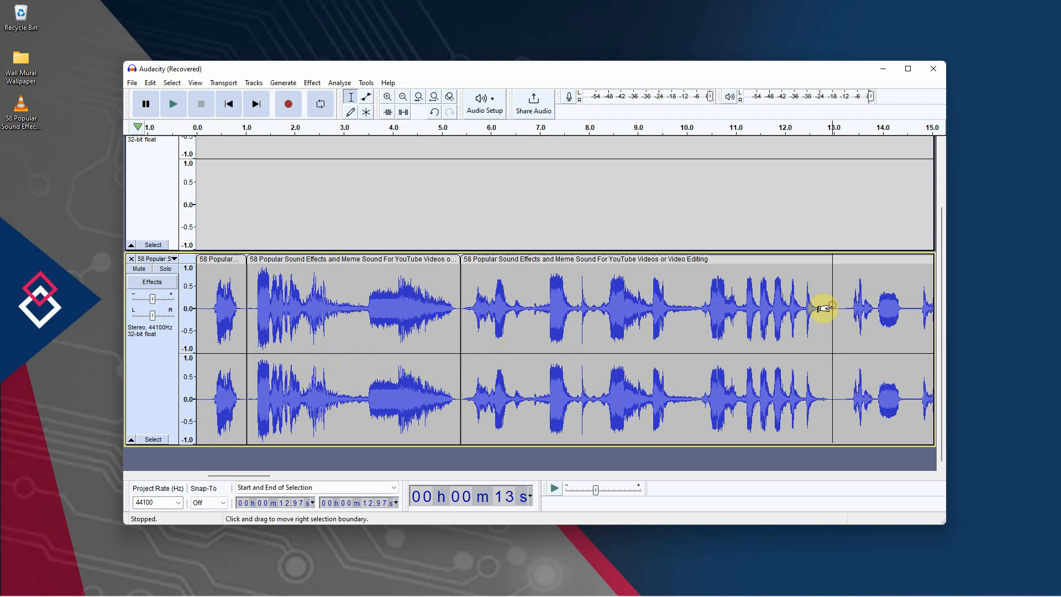
right_click(836, 309)
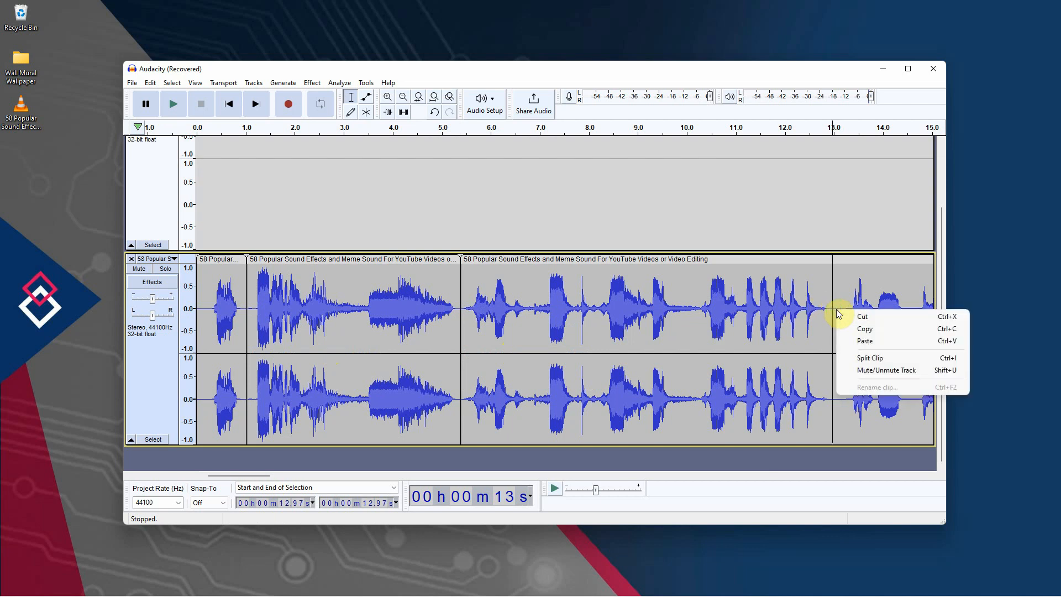
left_click(879, 358)
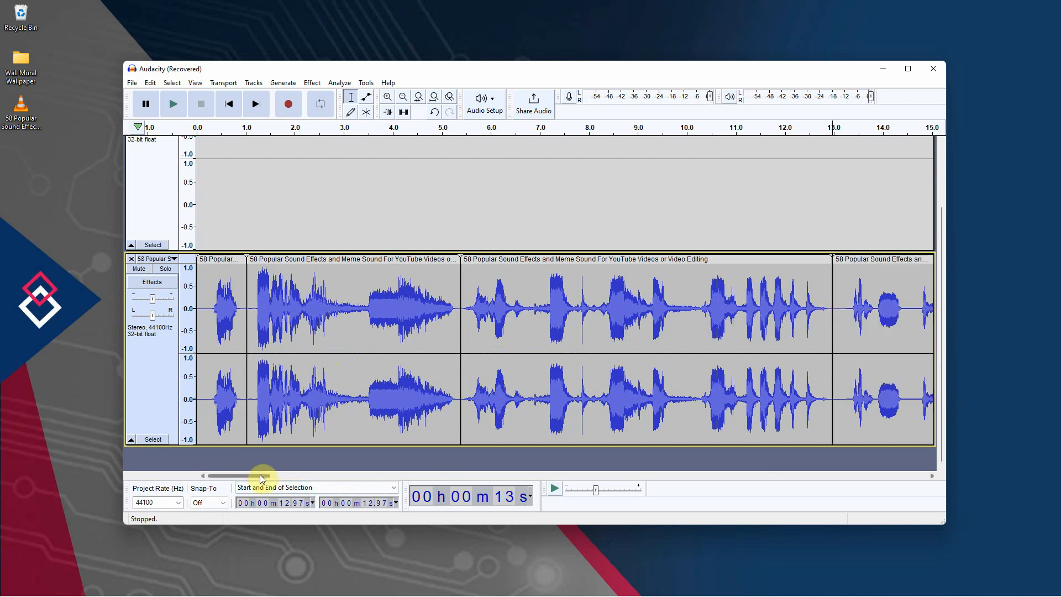
left_click_drag(260, 475, 297, 478)
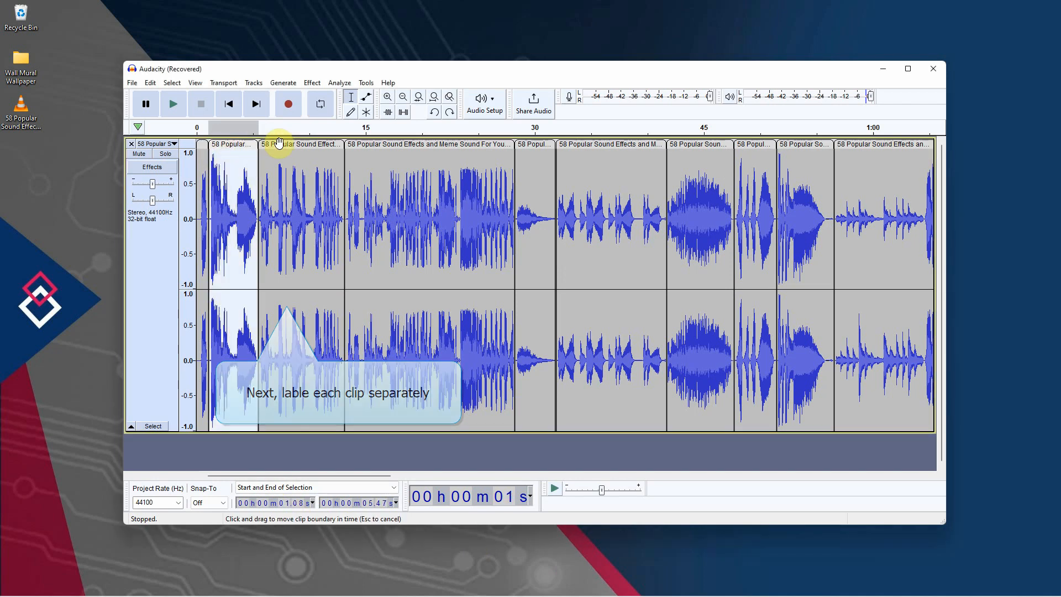
Select the third, fourth and fifth clips in turn, and place the edit cursor inside the first clip at about 0.54 seconds
left_click(303, 145)
left_click(393, 146)
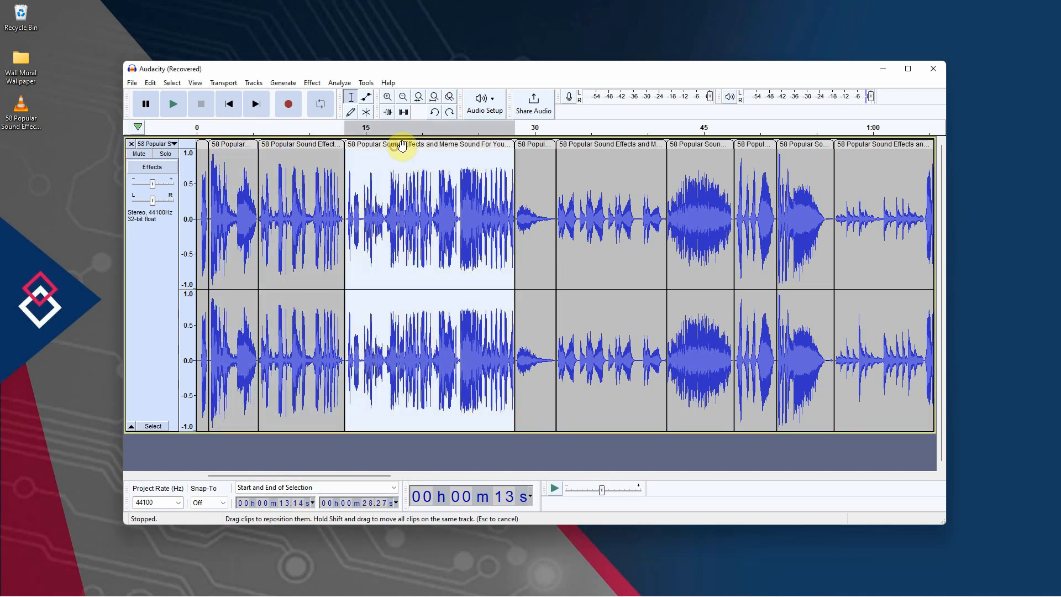
left_click(533, 146)
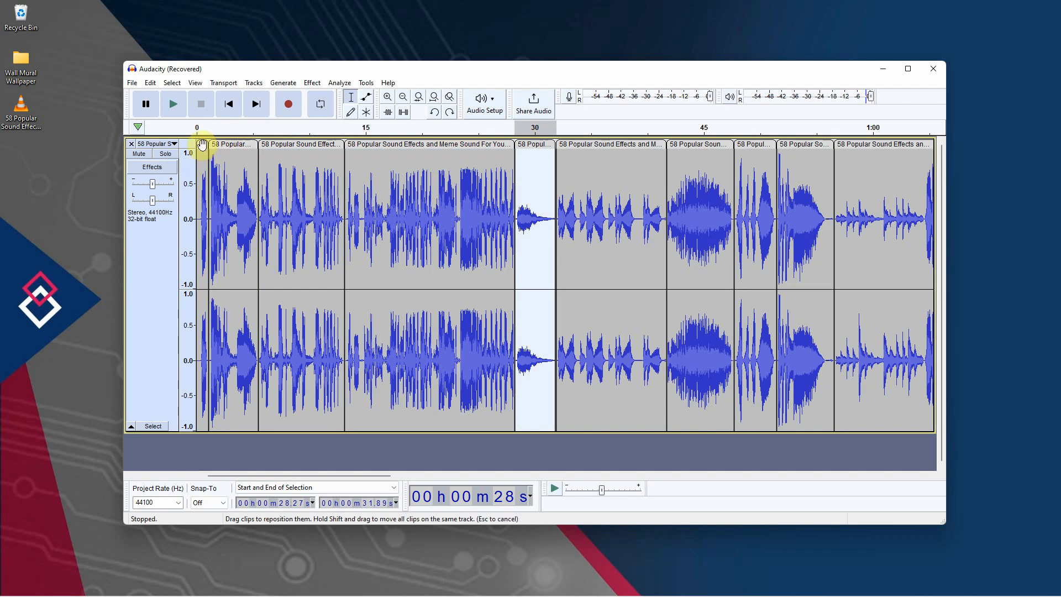
left_click(202, 171)
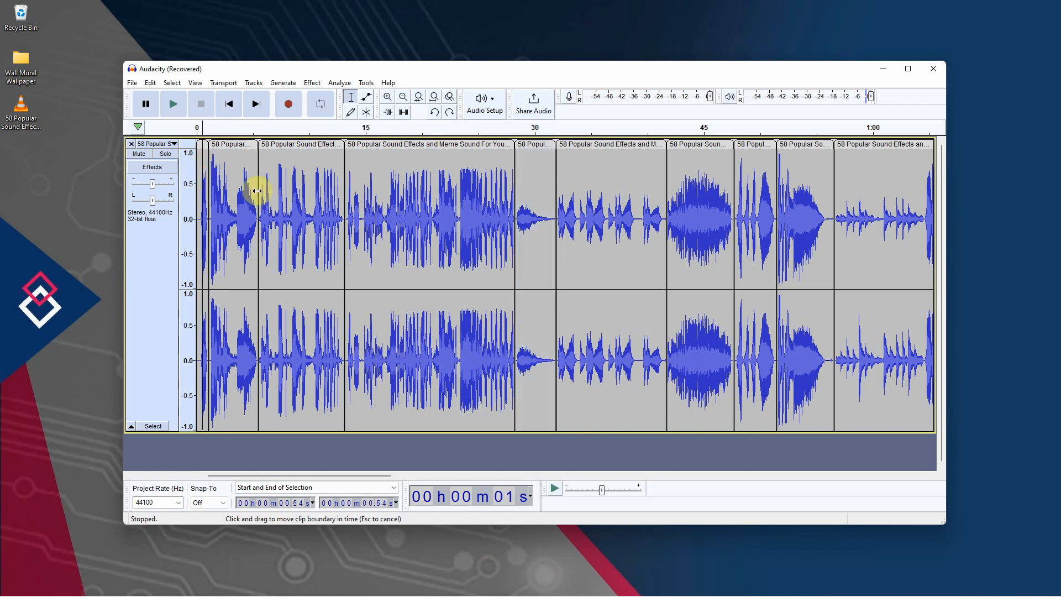
Search the keyboard preferences for "add" and look up the shortcut of Add Label at Selection
left_click(151, 83)
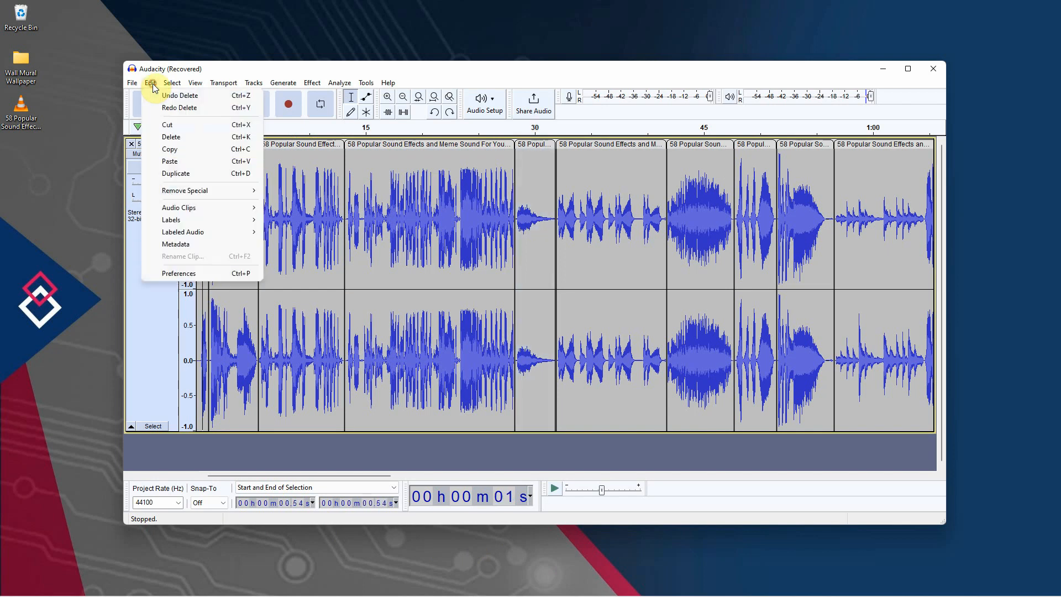
left_click(184, 274)
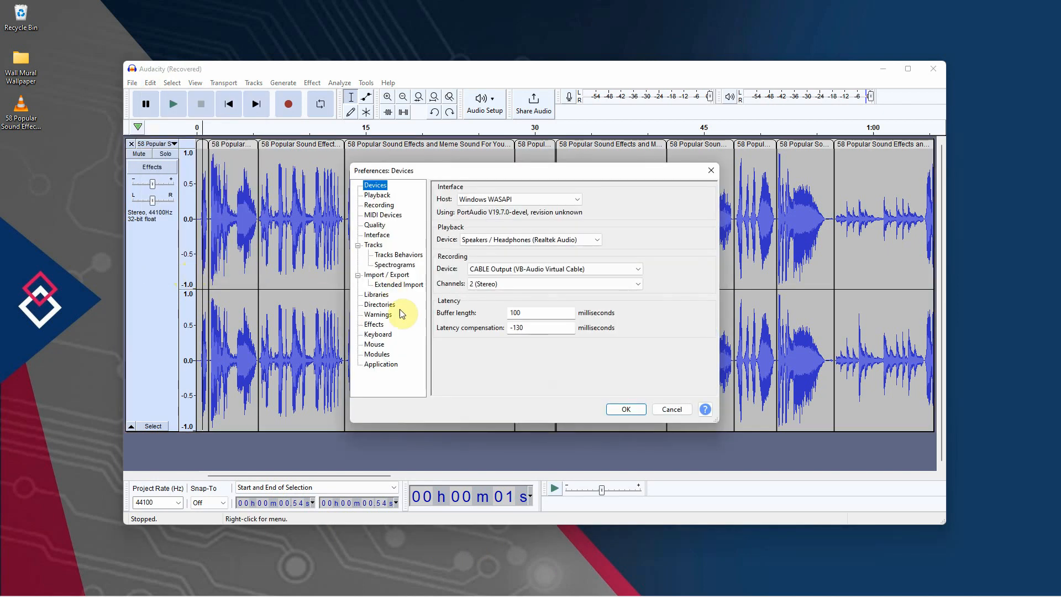
left_click(377, 335)
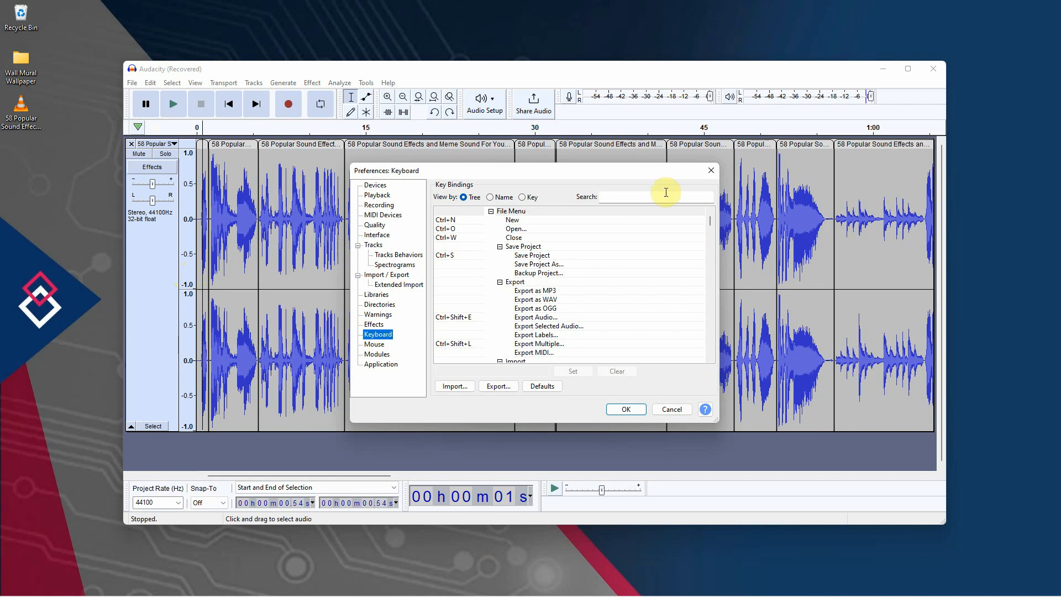
left_click(633, 198)
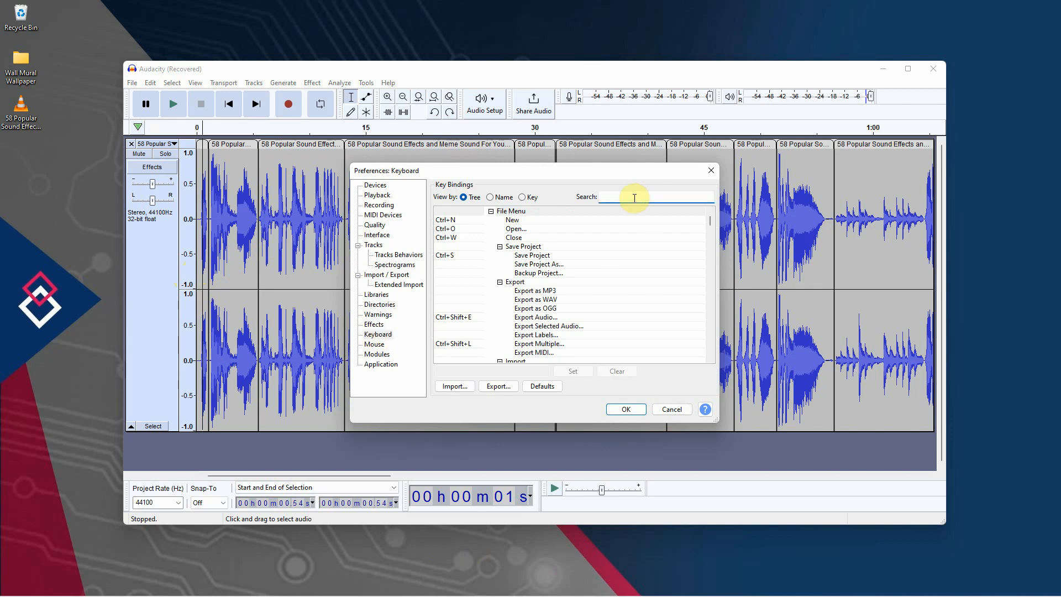
type("add")
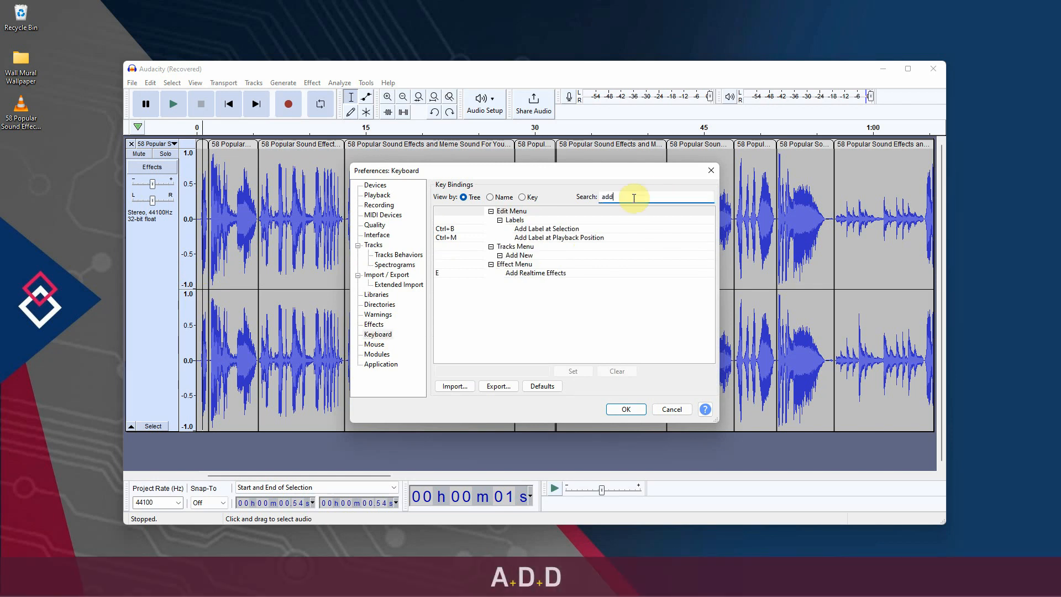
left_click(489, 229)
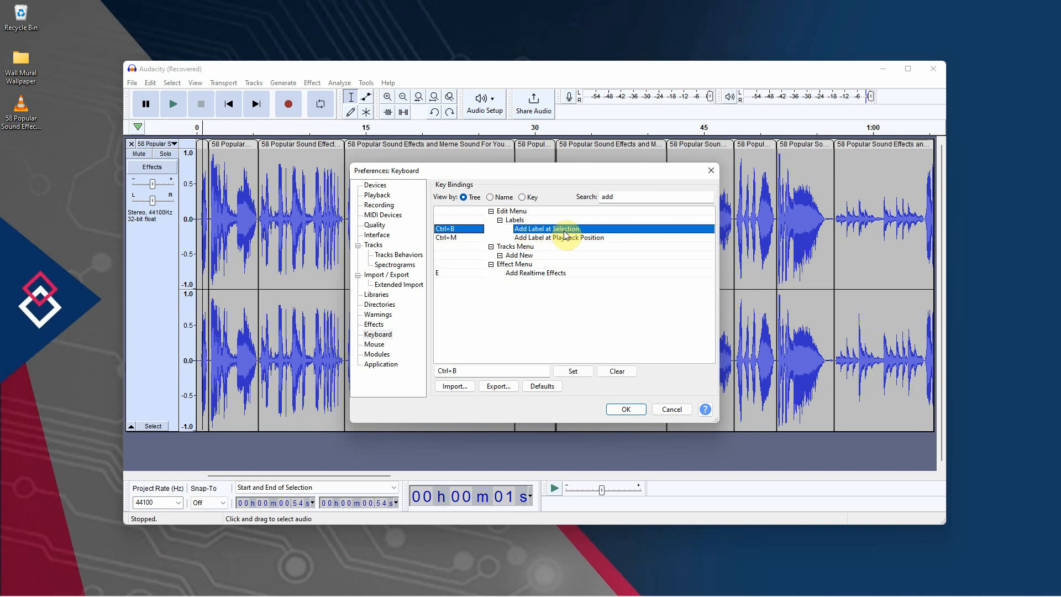
Search the key bindings for "next cli", look up the shortcut of Next Clip, and close the preferences without changes
double_click(621, 197)
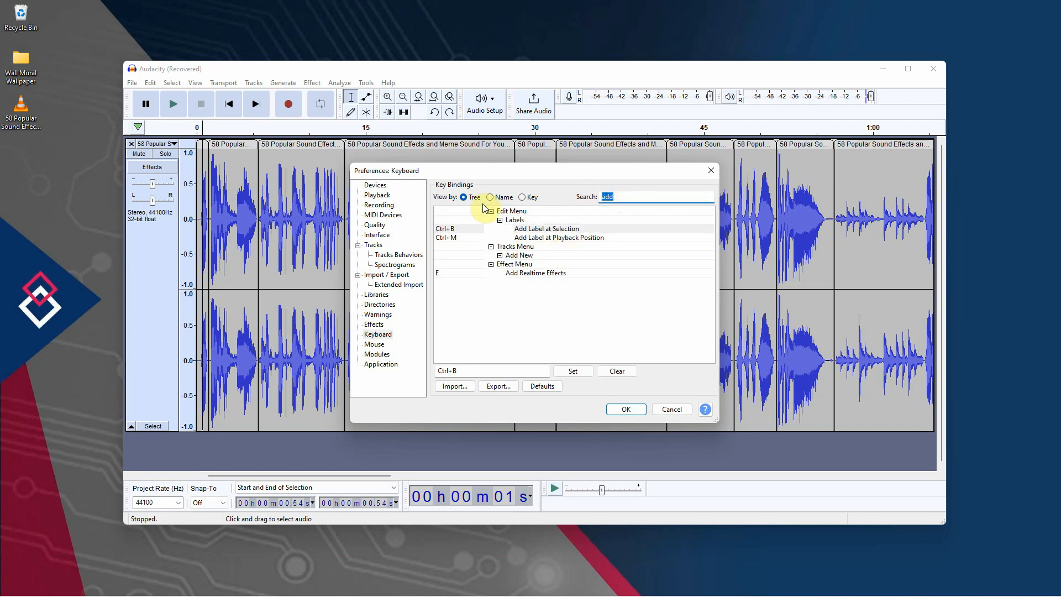
type("nec")
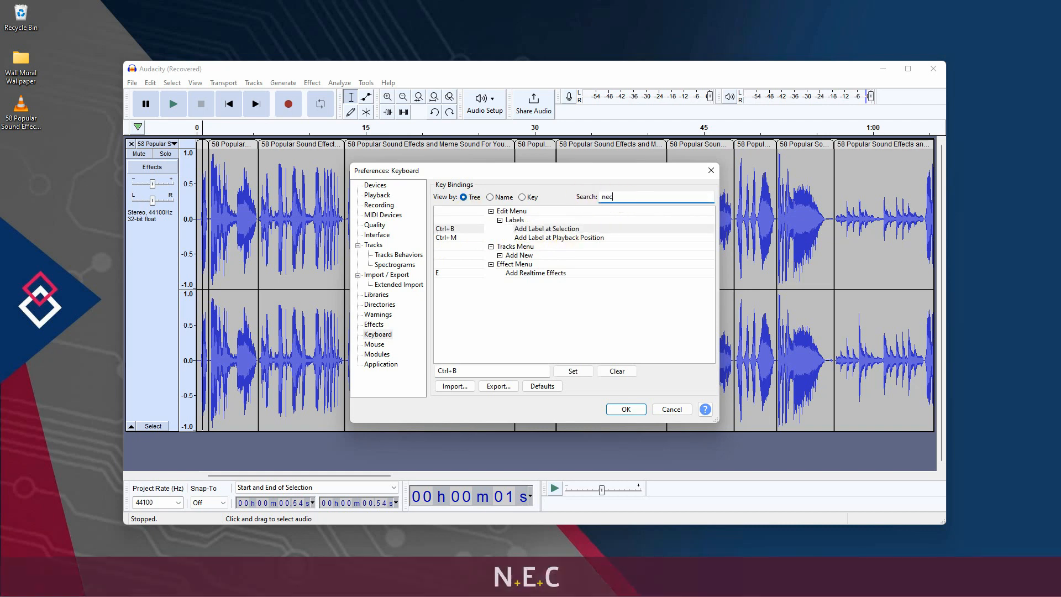
key("BackSpace")
type("xt cli")
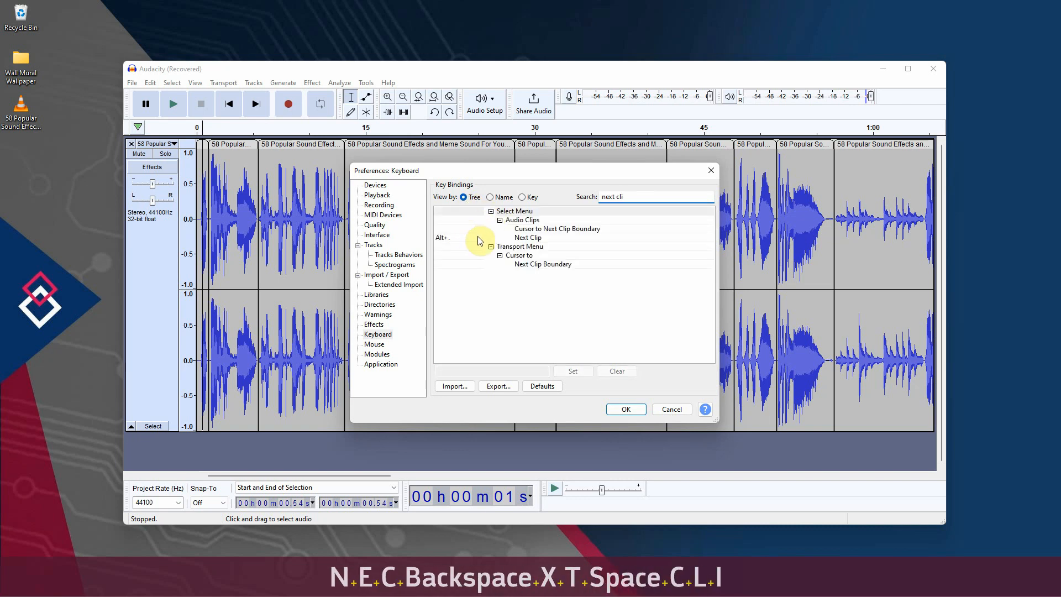
left_click(500, 238)
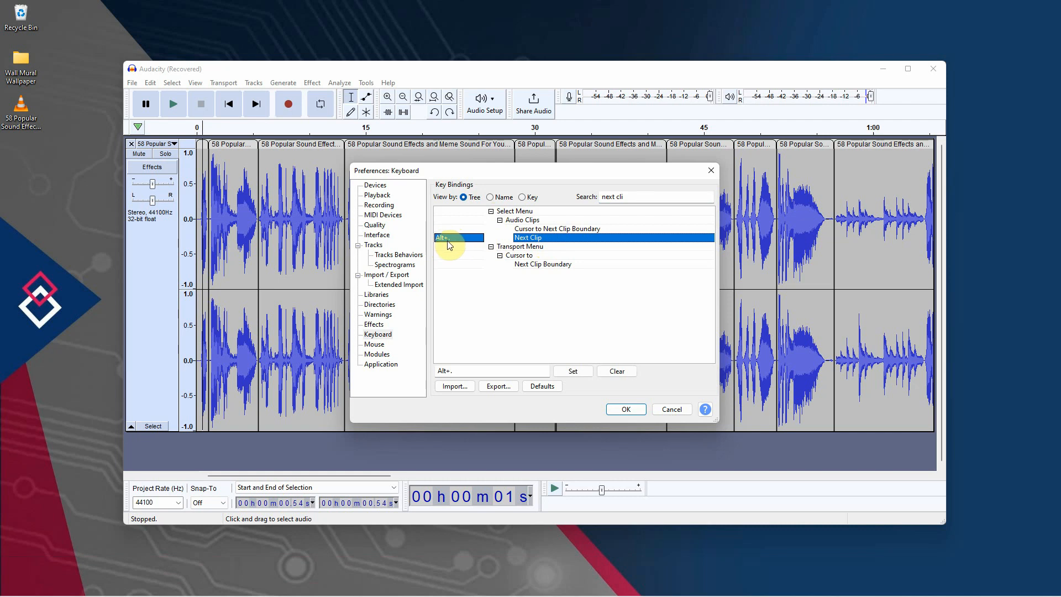
left_click(672, 409)
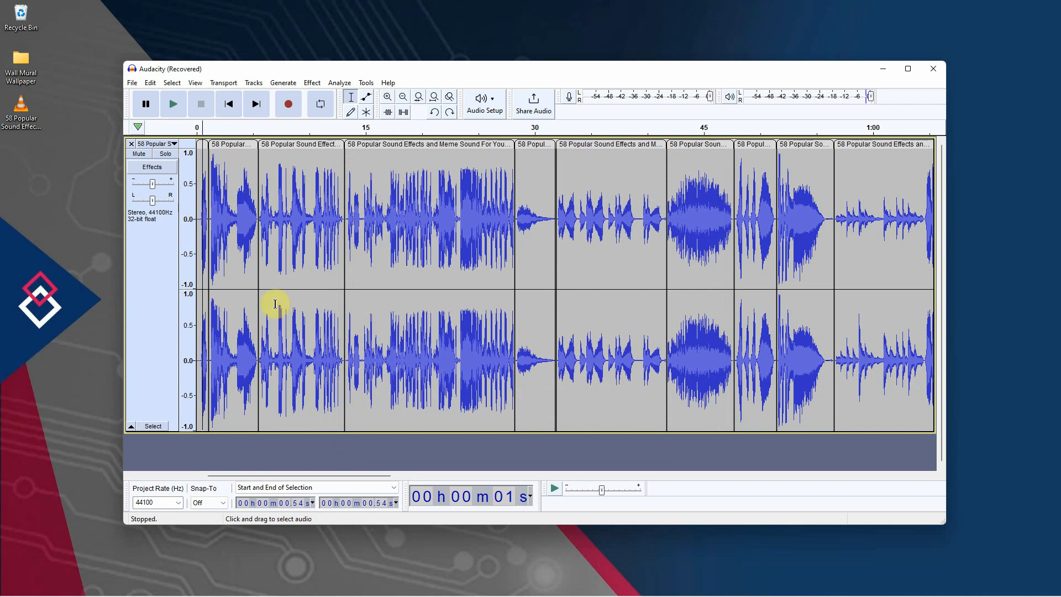
Add an empty label at the cursor in the first clip and another one spanning the second clip
key("ctrl+b")
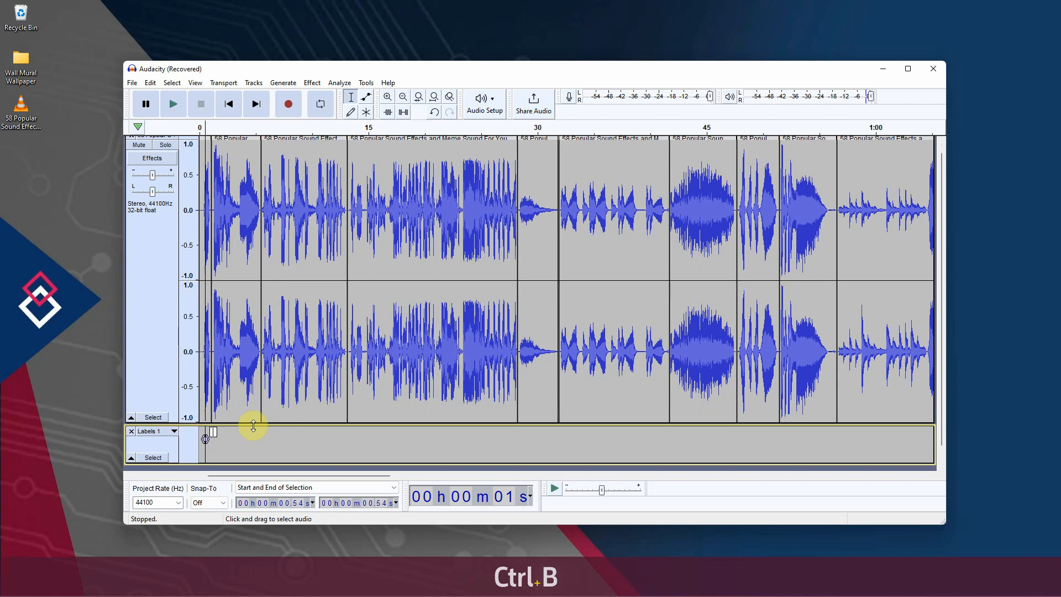
key("alt+period")
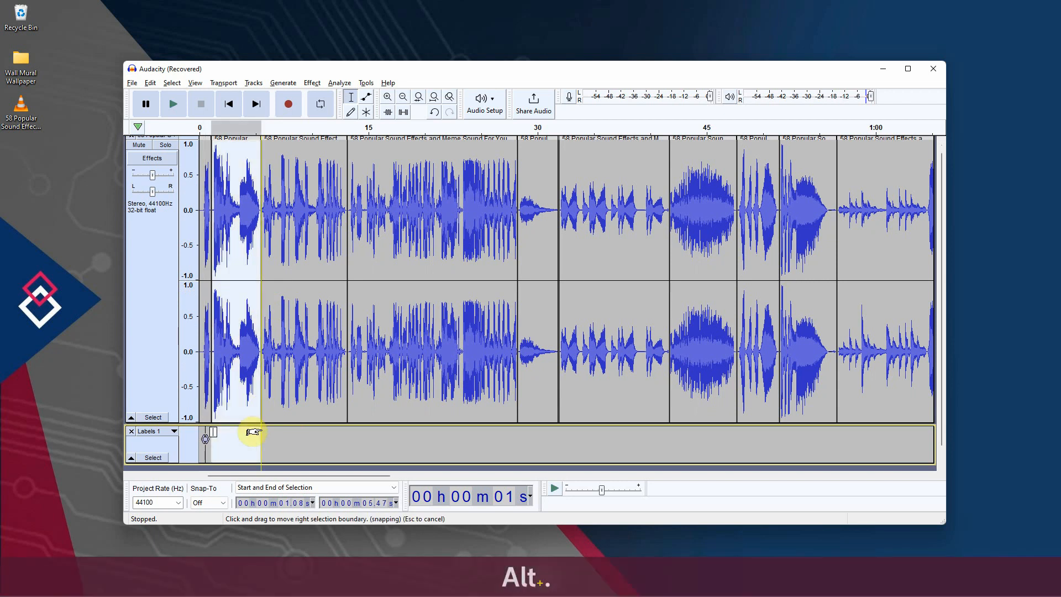
key("ctrl")
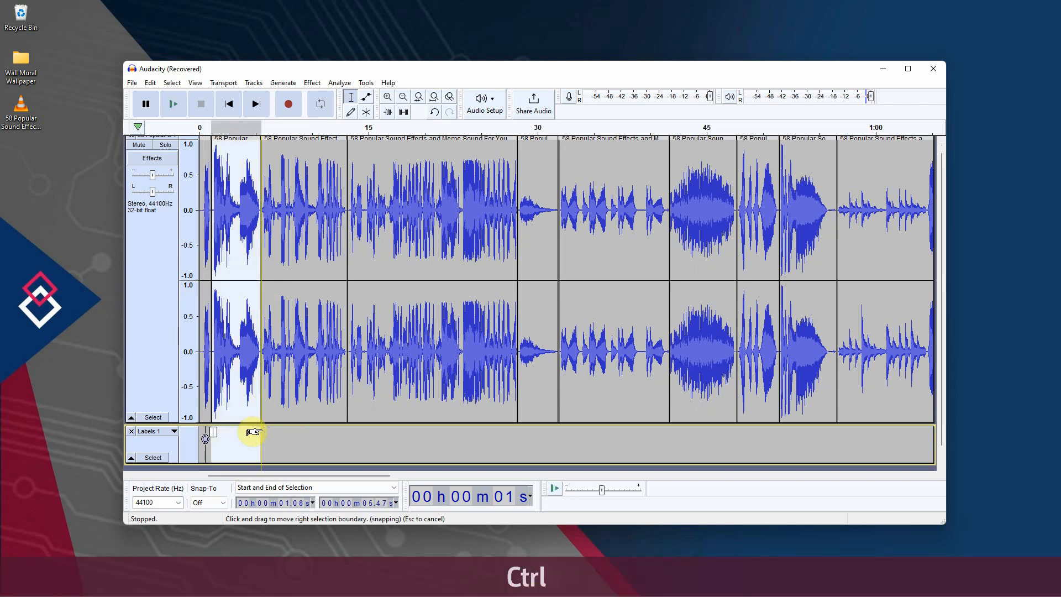
key("ctrl+b")
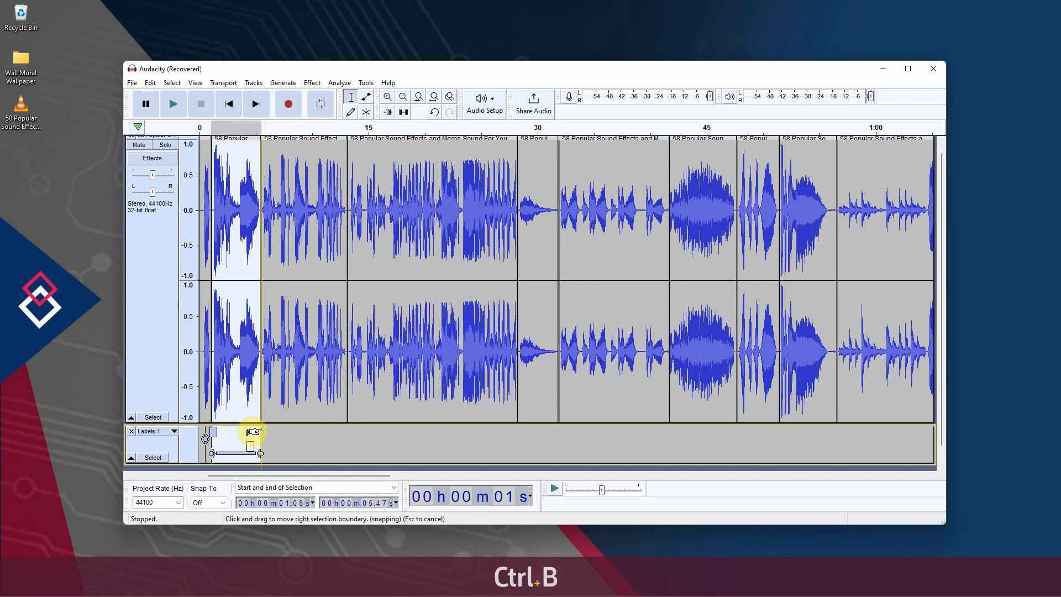
Select the third and fourth clips in turn and add an empty label spanning each of them
key("alt+period")
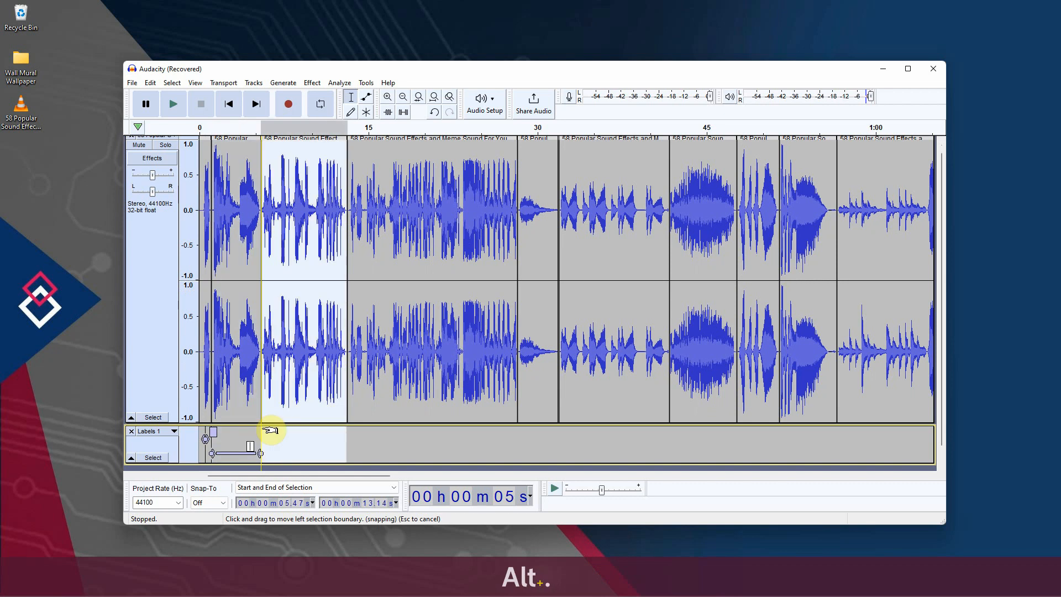
key("ctrl")
key("ctrl+b")
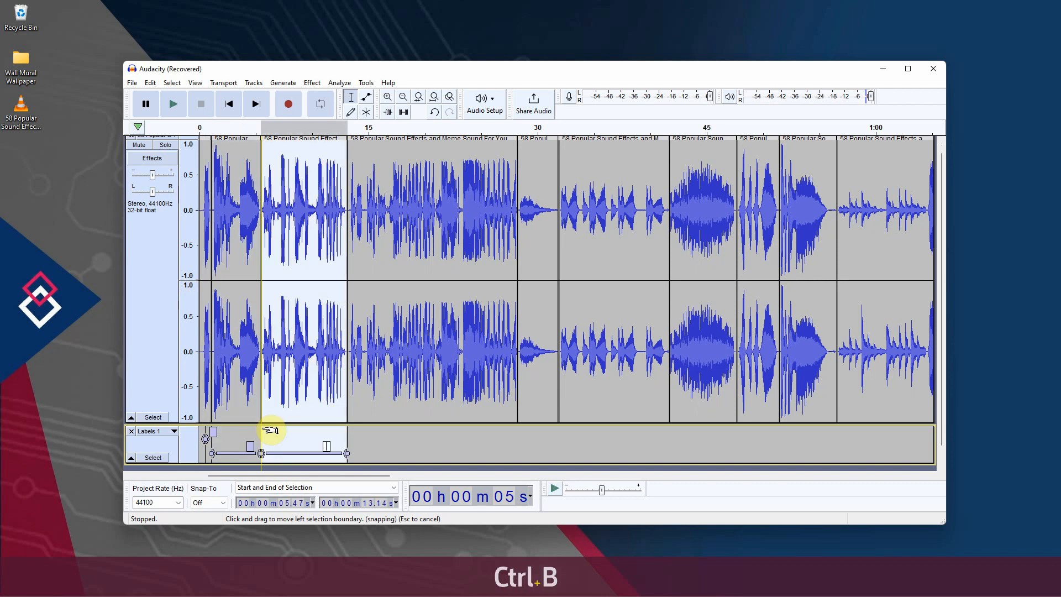
key("alt+period")
key("ctrl")
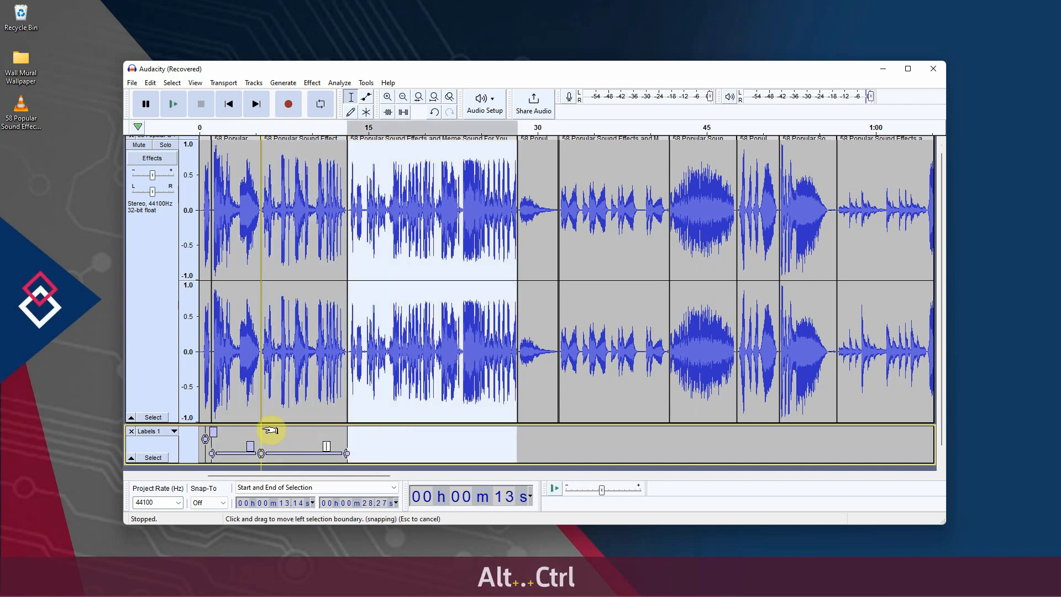
key("ctrl+b")
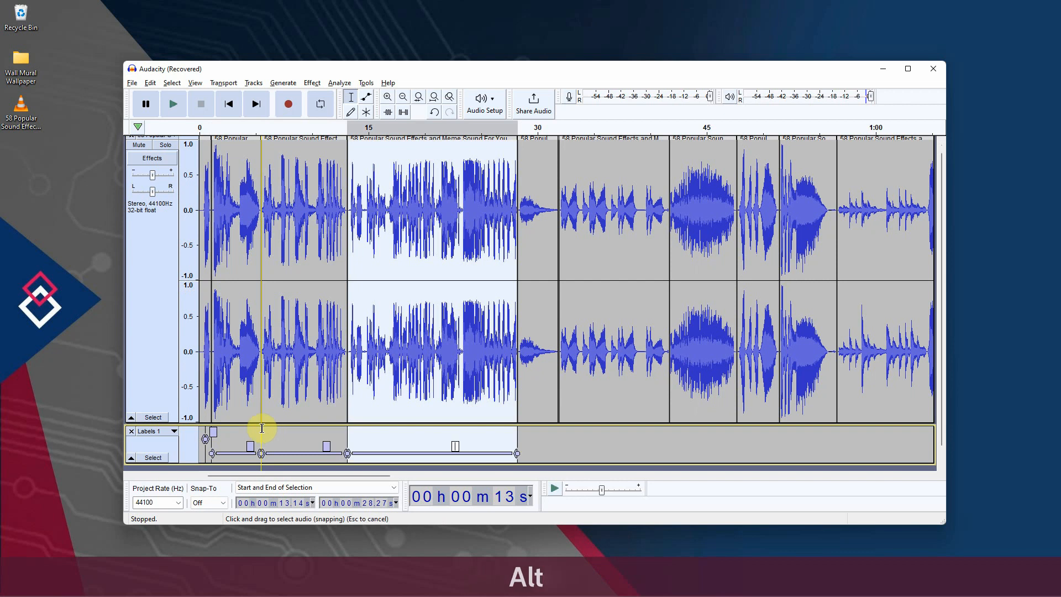
Select the fifth through eighth clips in turn and add an empty label spanning each of them
key("alt+period")
key("ctrl+b")
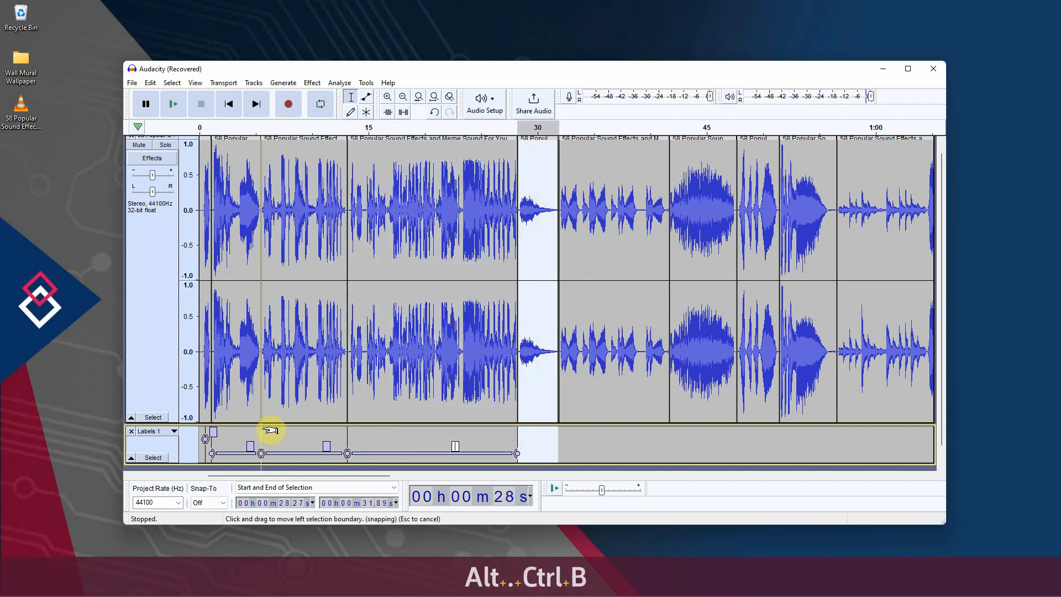
key("alt+period")
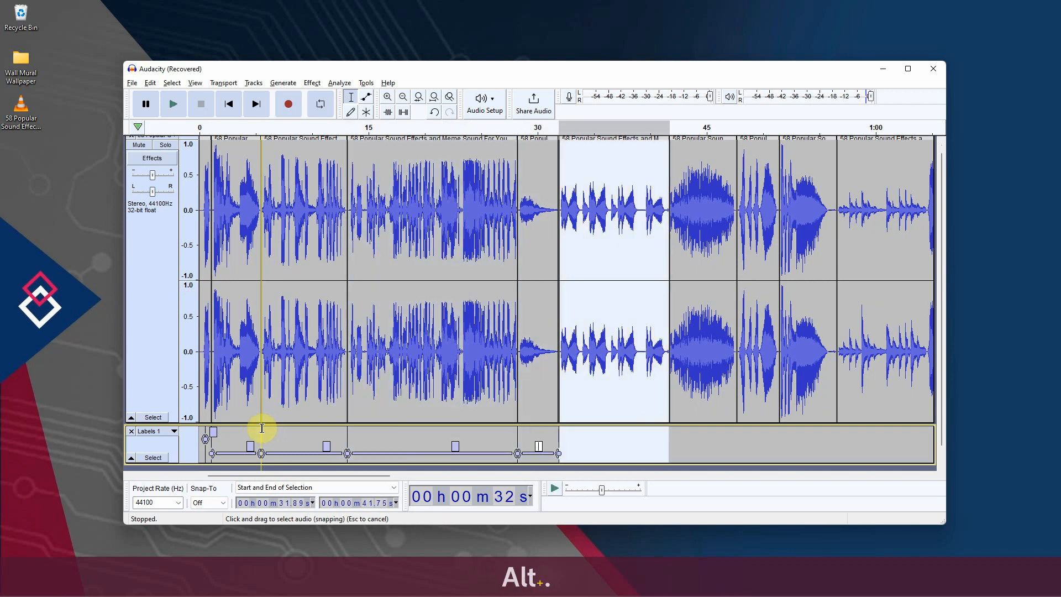
key("ctrl+b")
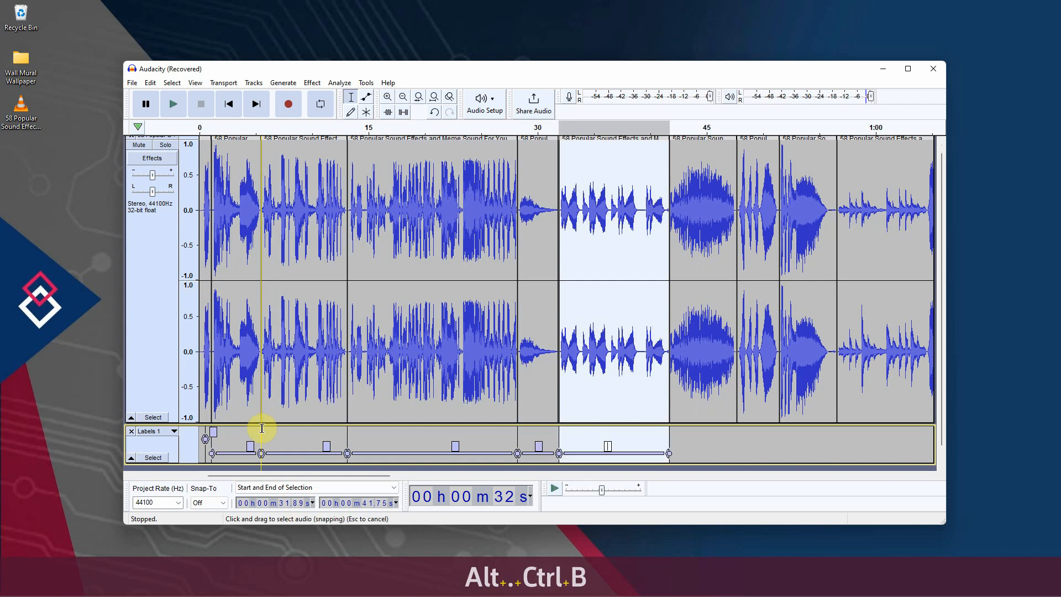
key("alt+period")
key("ctrl+b")
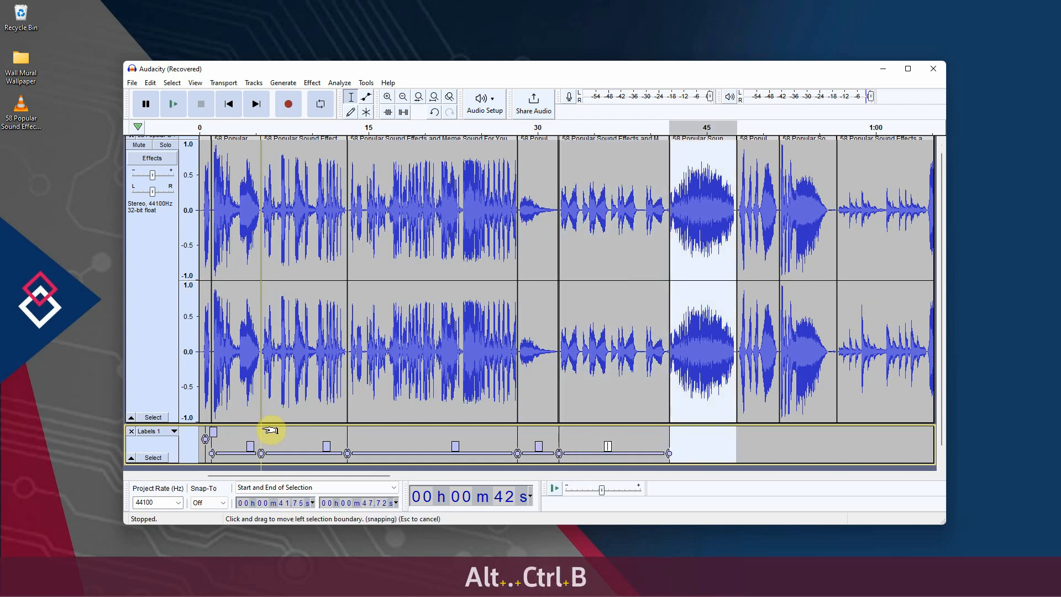
key("alt+period")
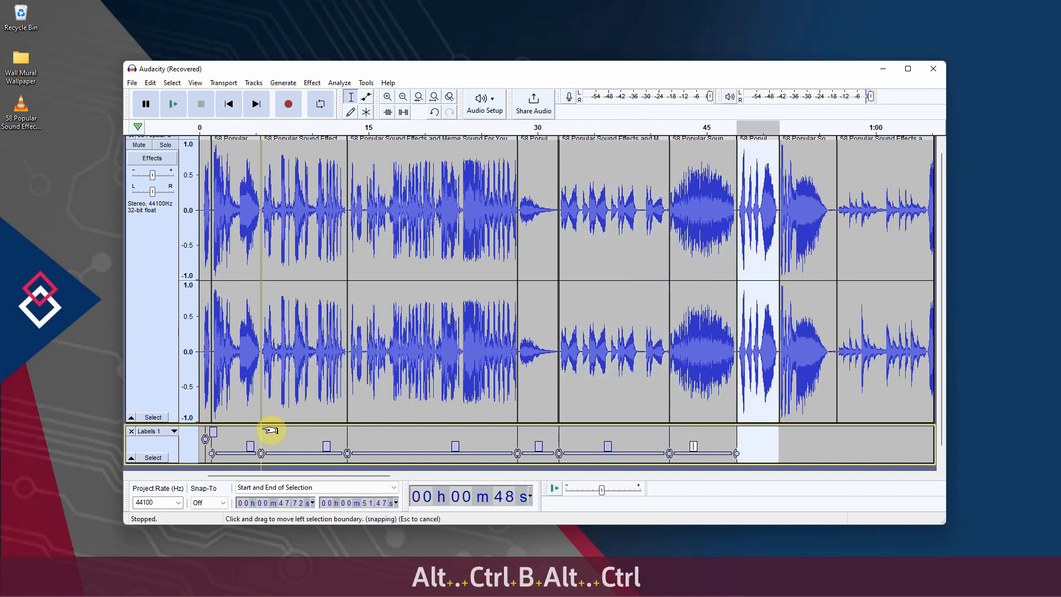
key("ctrl+b")
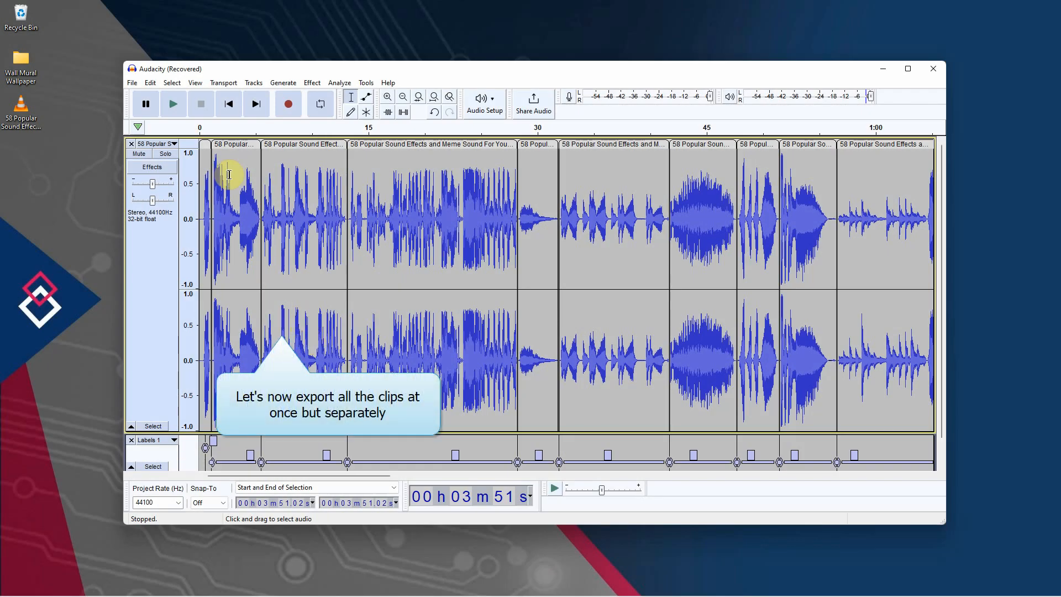
Start a multiple-file export and set its destination to a new desktop folder named Multi-Export
left_click(132, 83)
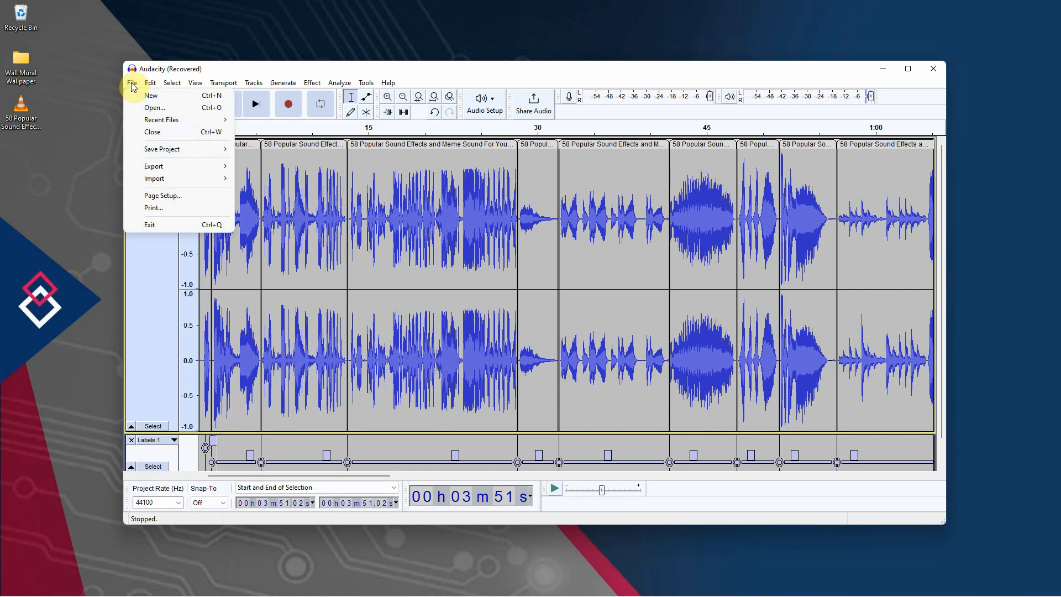
mouse_move(165, 172)
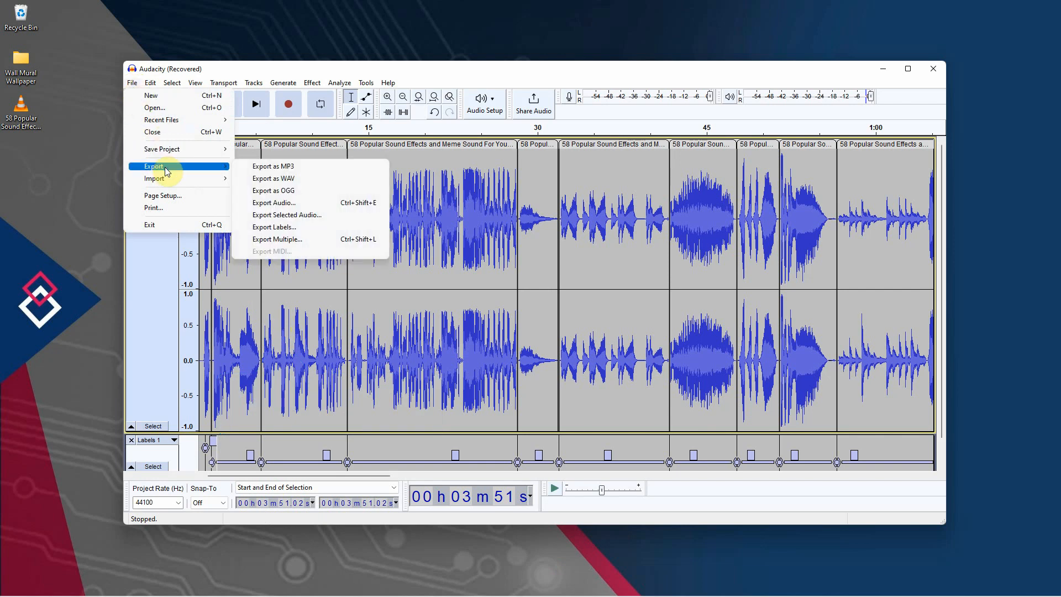
left_click(334, 241)
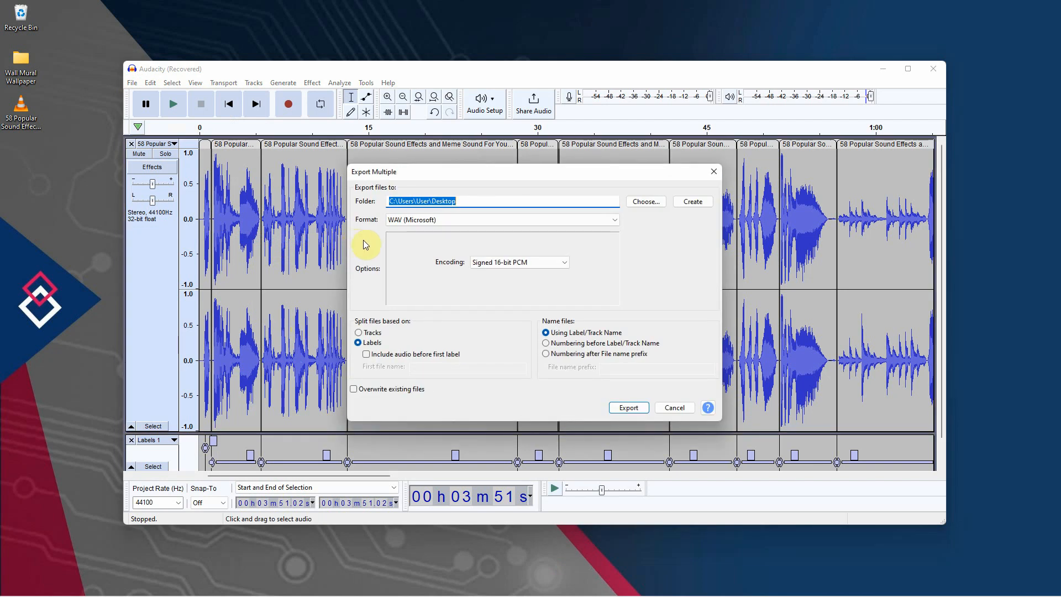
left_click(645, 204)
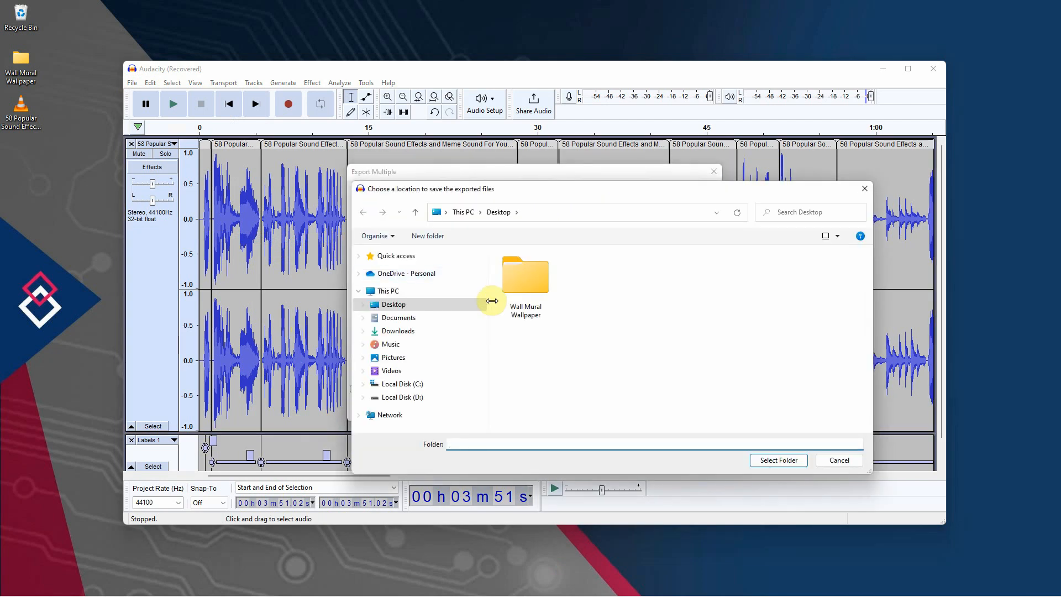
left_click(427, 237)
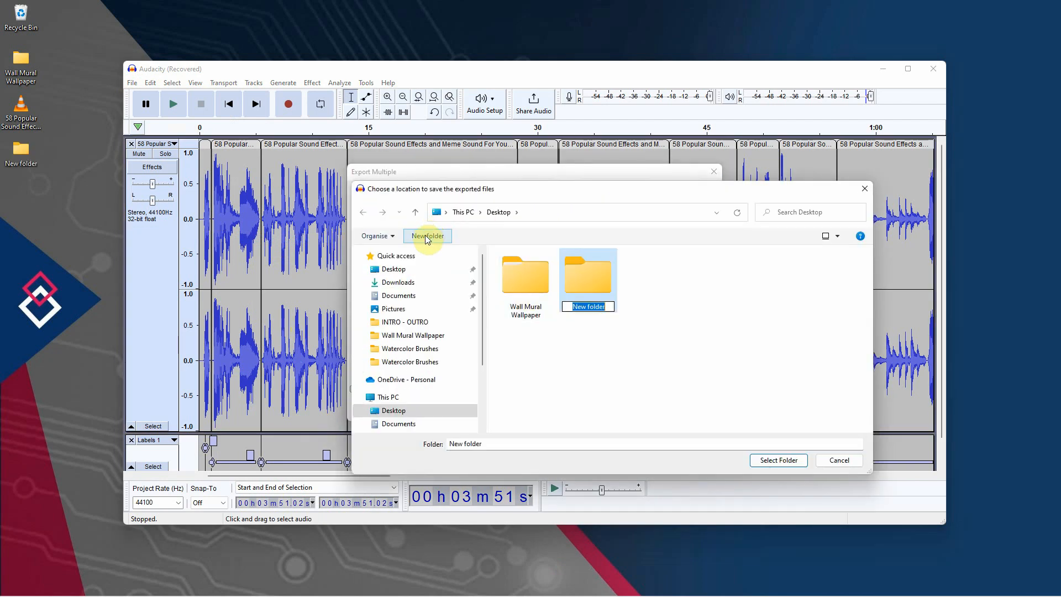
type("Mu")
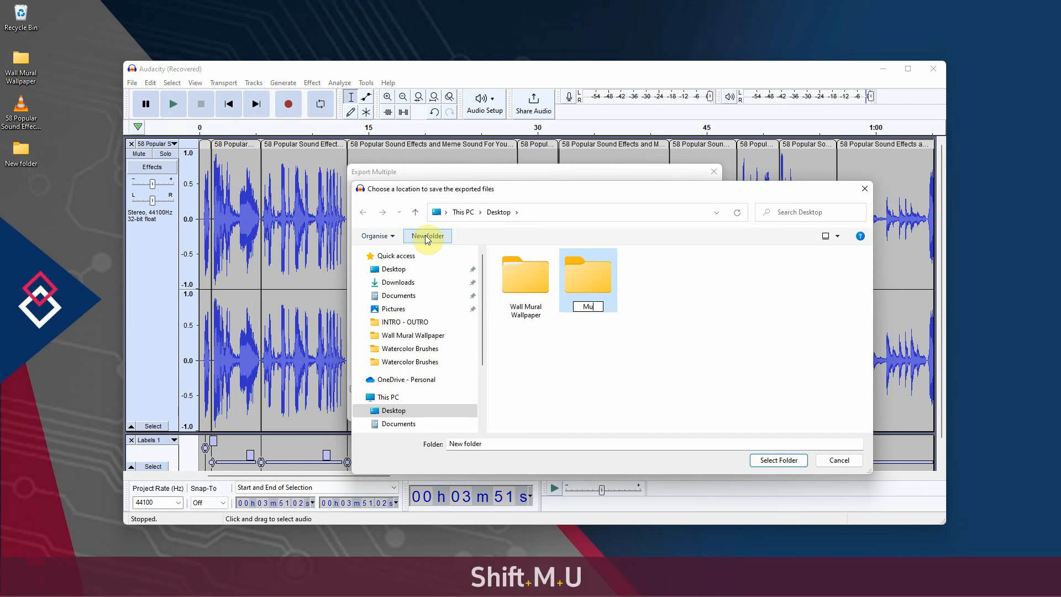
type("lti")
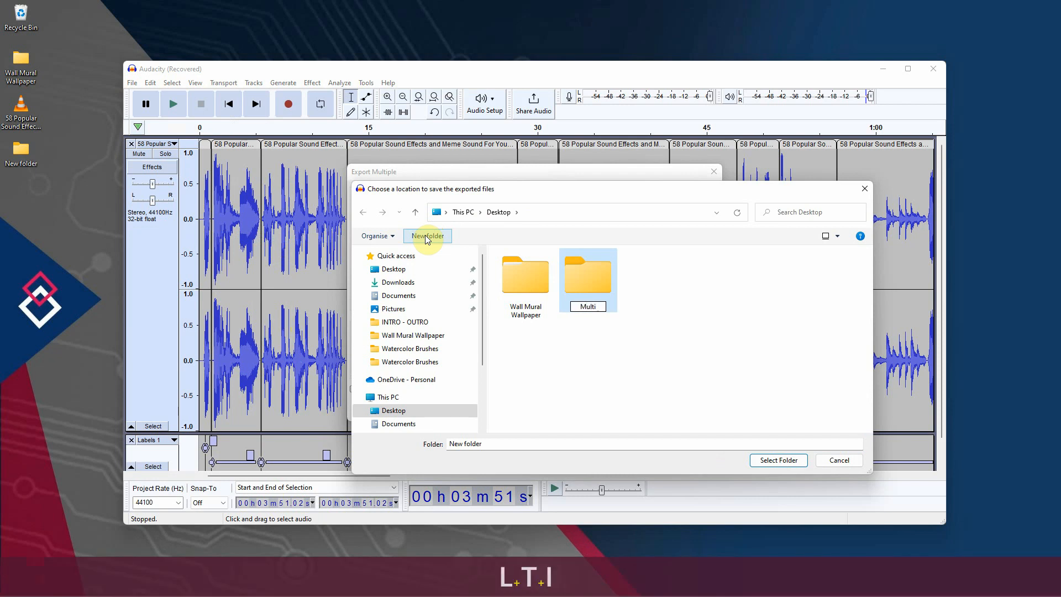
type("-Exp")
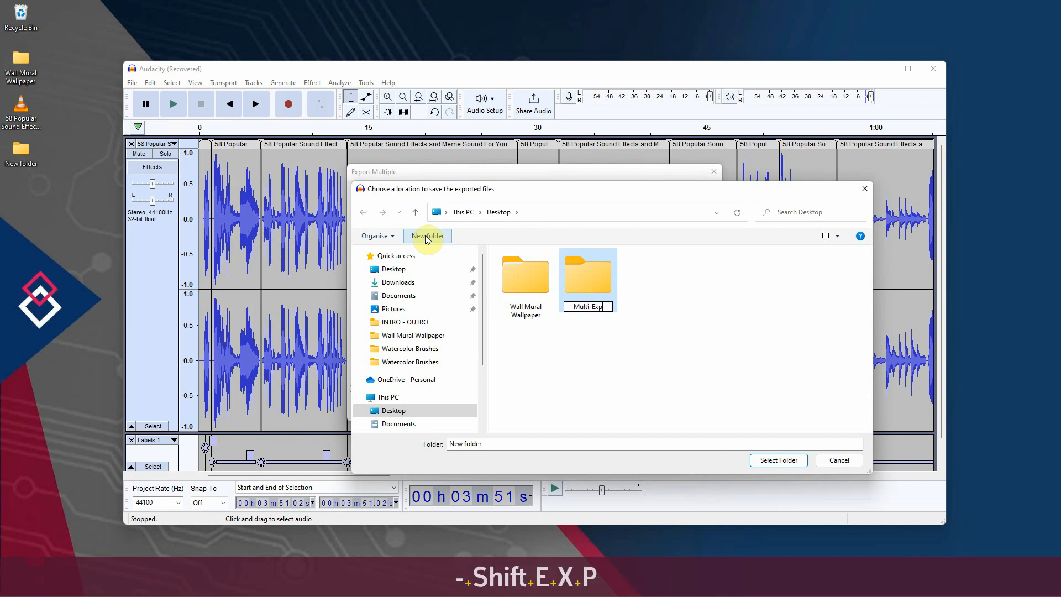
type("ort")
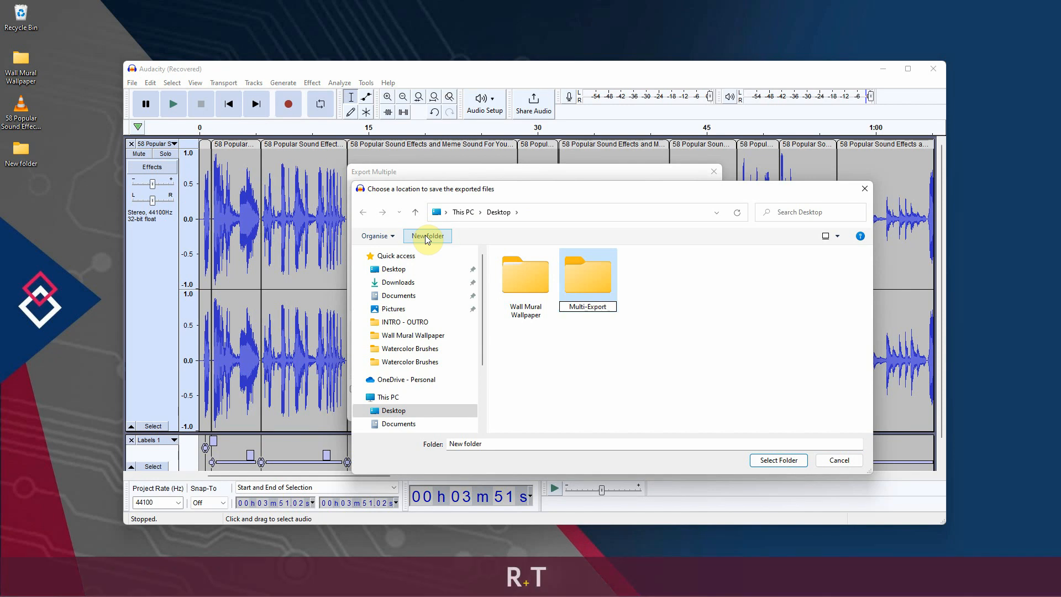
double_click(575, 274)
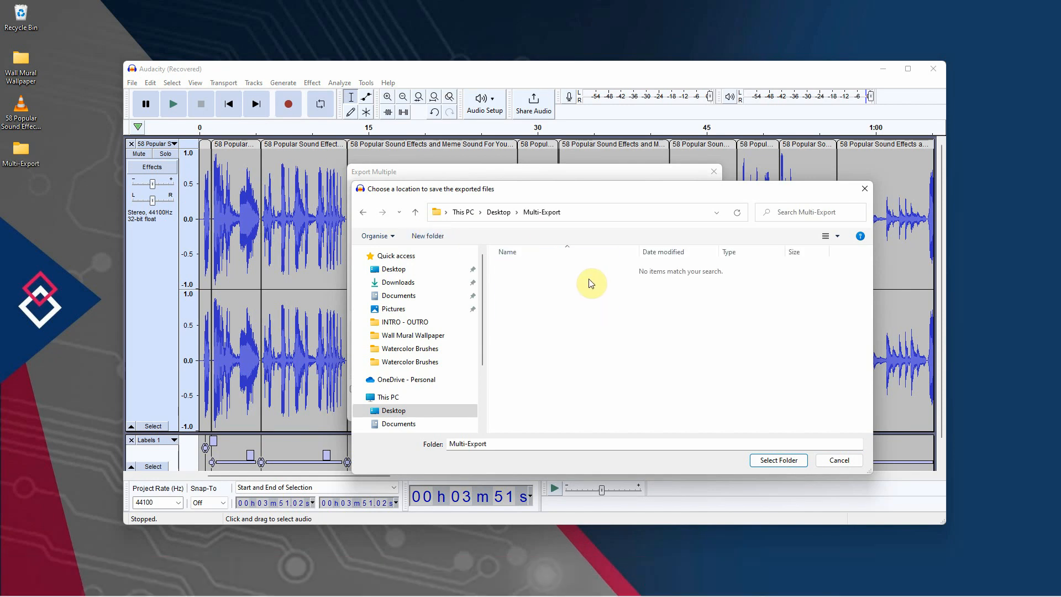
left_click(762, 460)
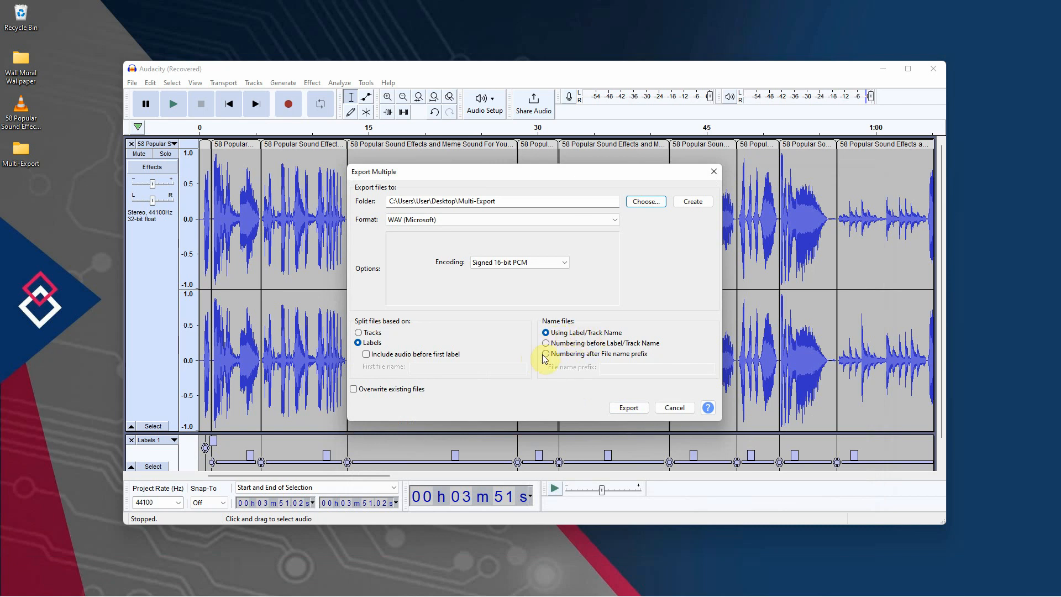
Name the exported files by numbering after the file name prefix "Meme sound"
left_click(549, 356)
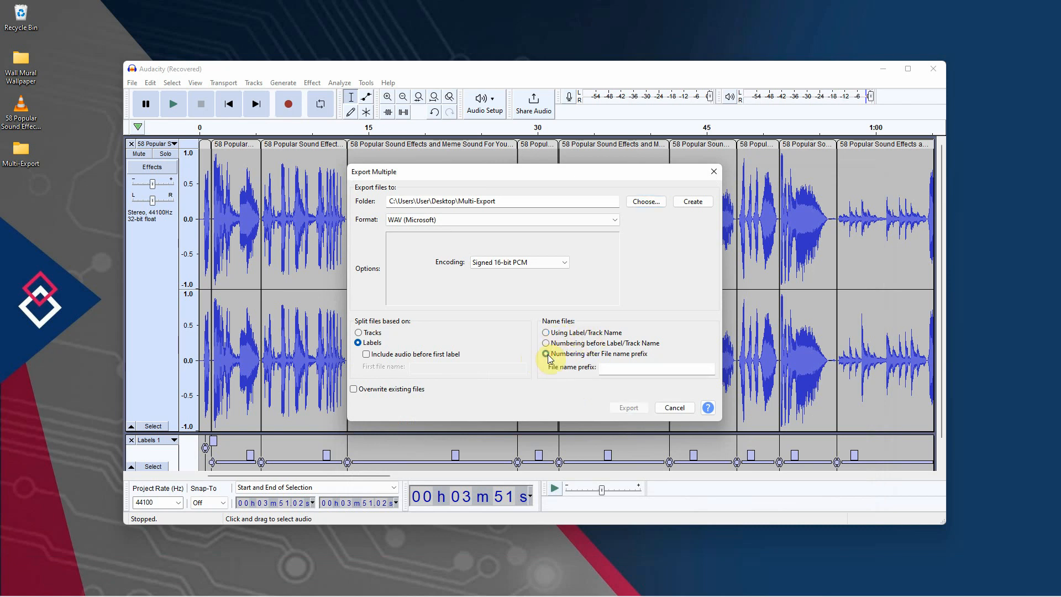
left_click(607, 368)
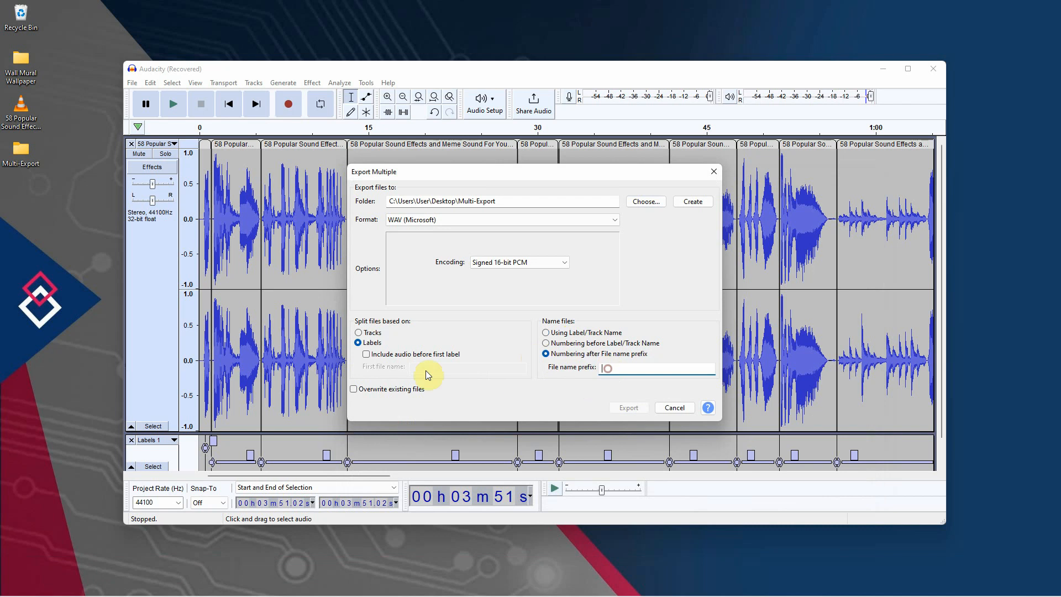
type("Meme ")
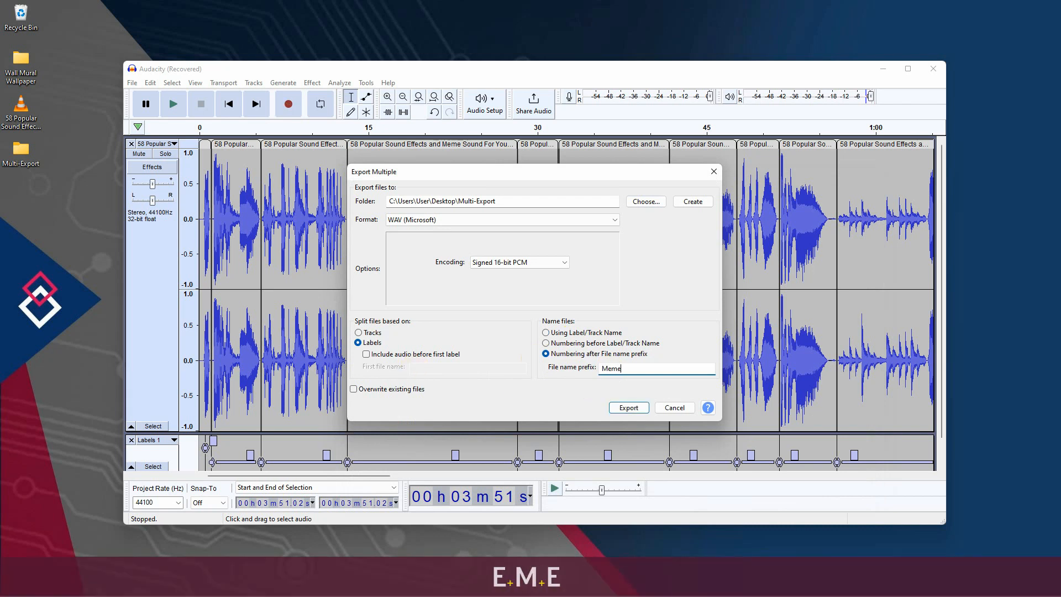
type("sound")
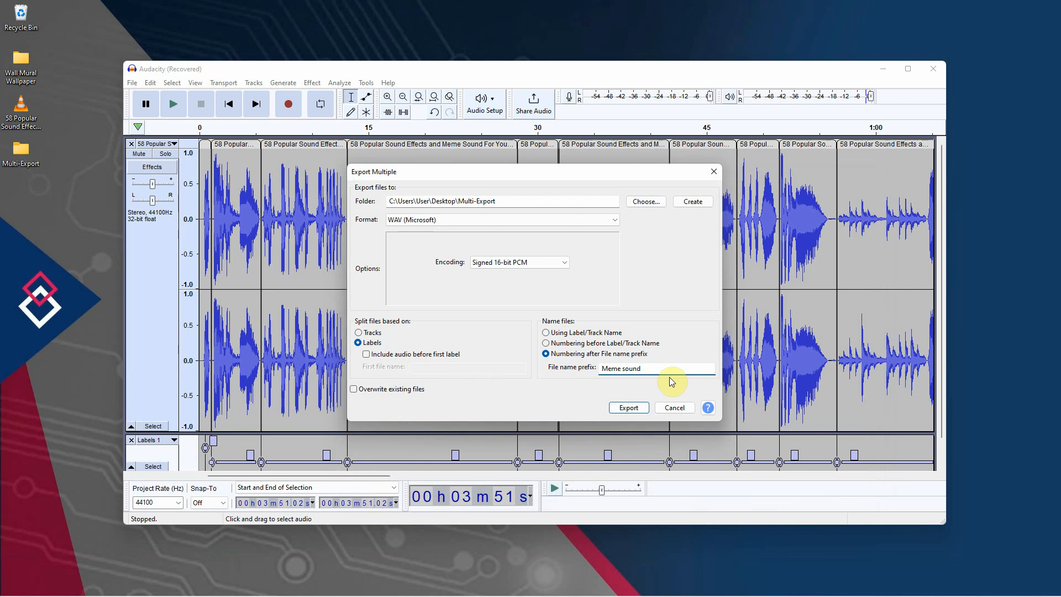
Export the labelled clips with unchanged metadata tags, suppressing the tag dialog from the third file on, and dismiss the list of exported files
left_click(630, 409)
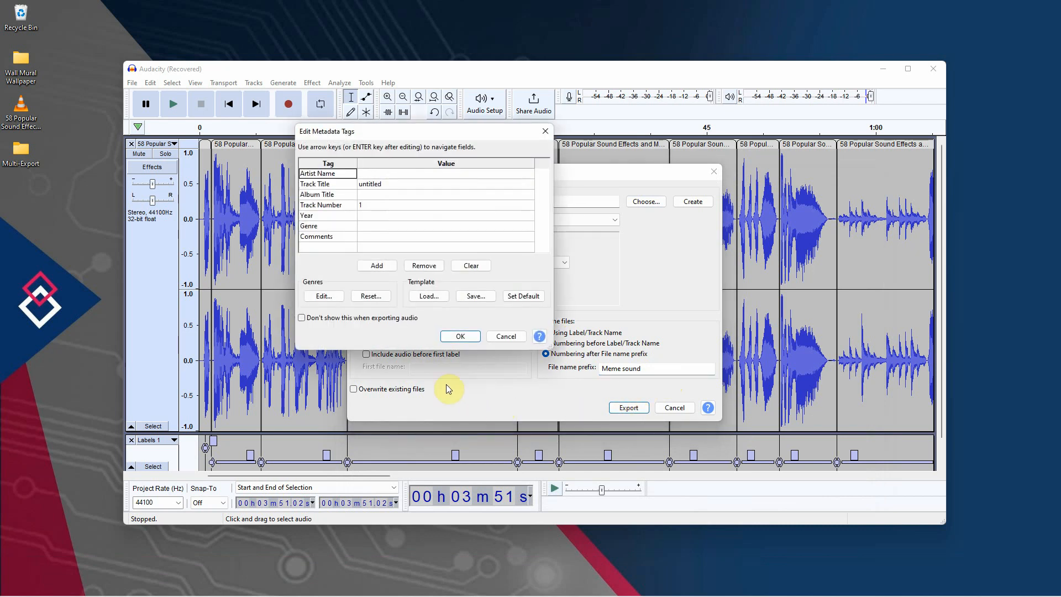
left_click(463, 337)
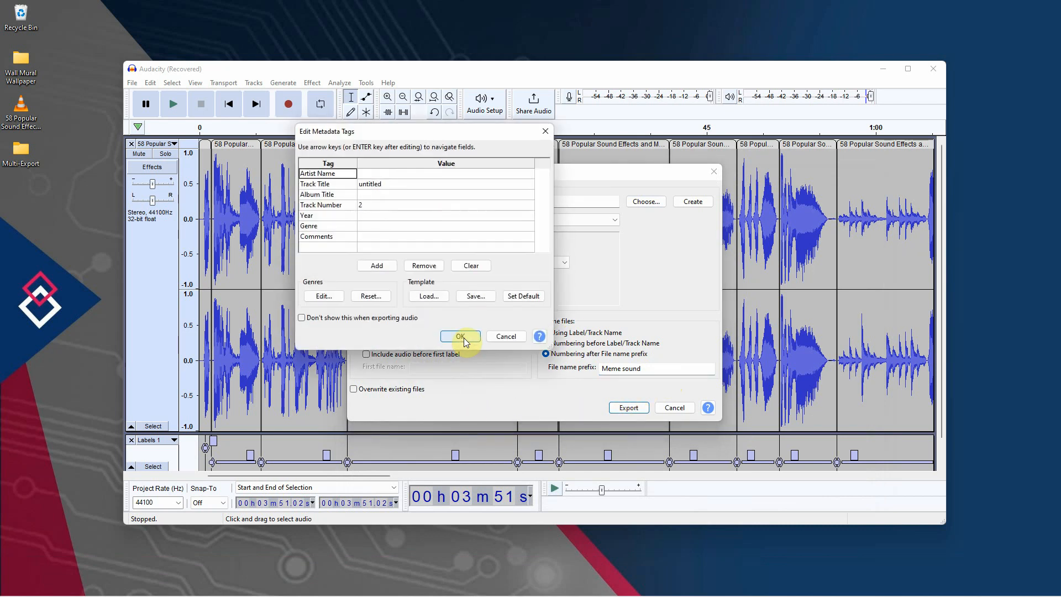
left_click(462, 337)
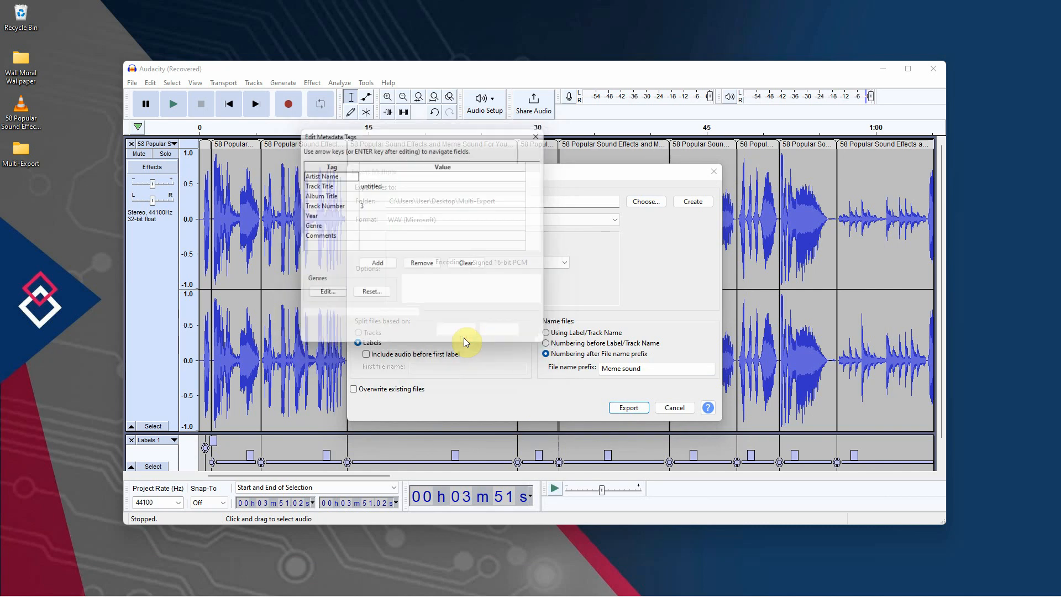
left_click(301, 318)
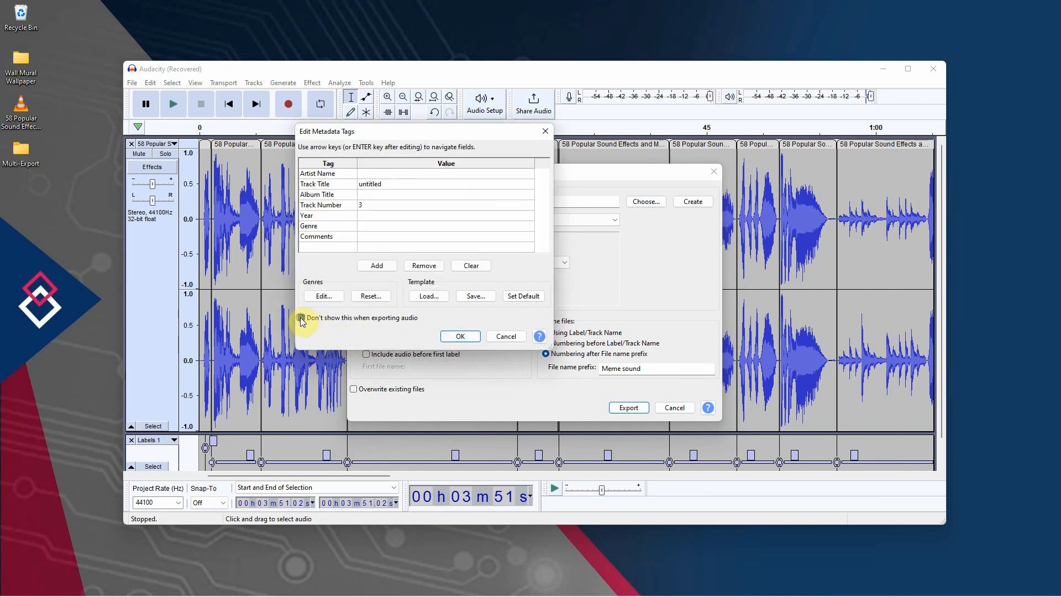
left_click(470, 338)
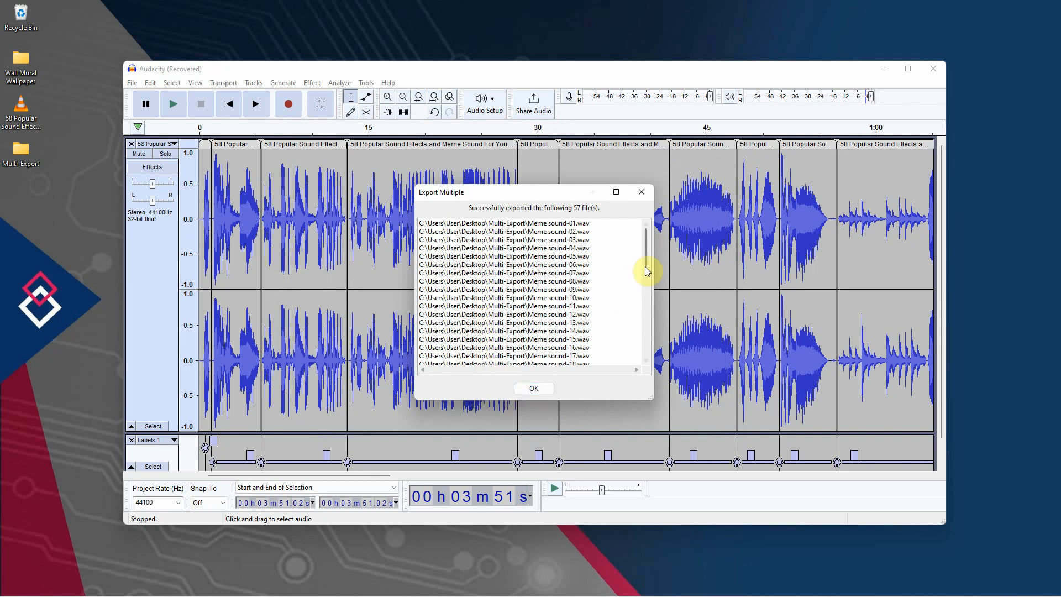
left_click_drag(645, 260, 653, 368)
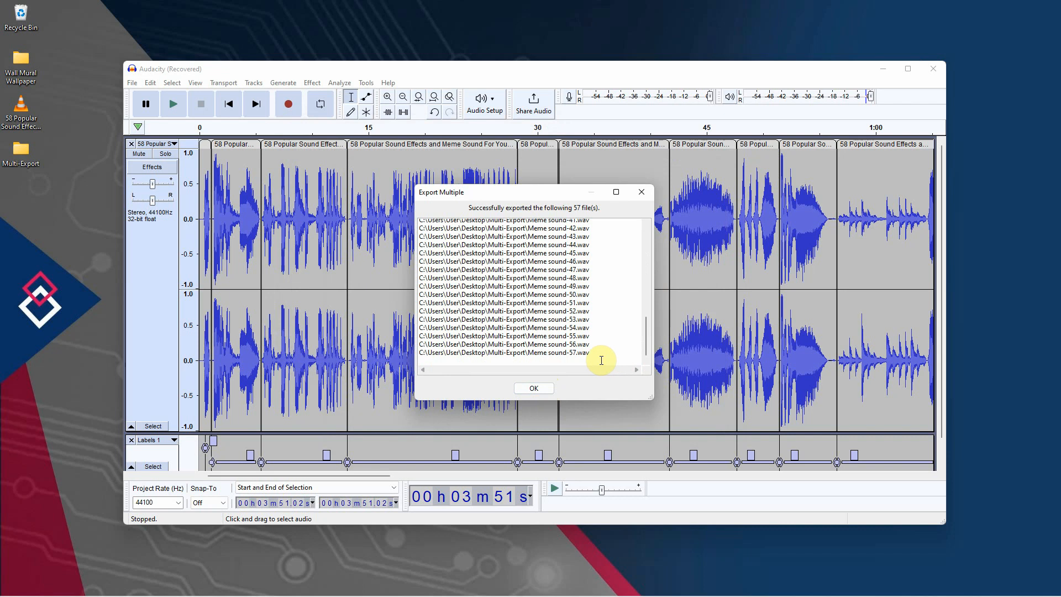
left_click(539, 391)
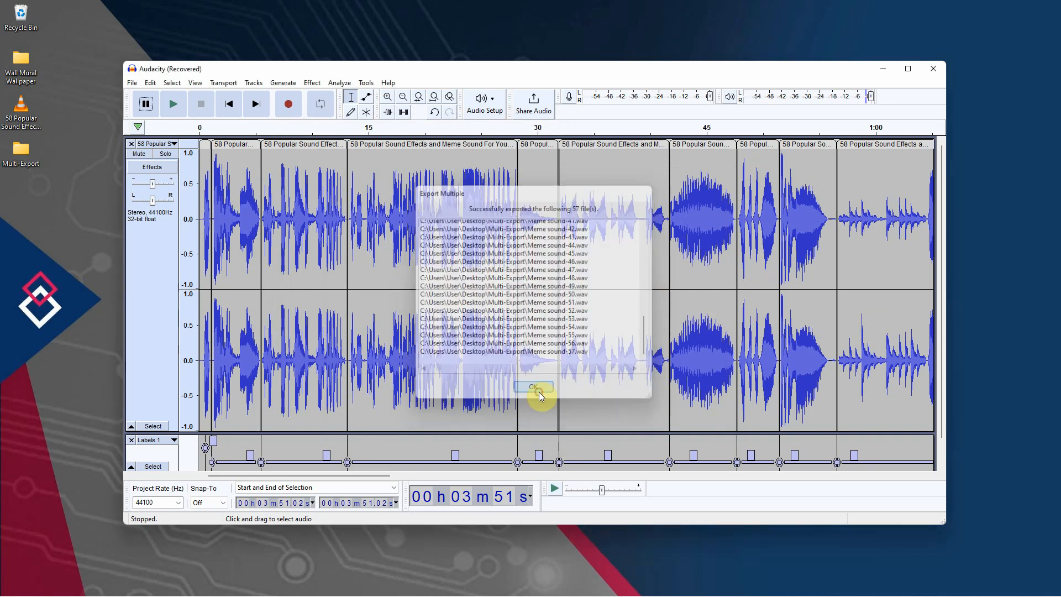
Minimize Audacity, look through the exported WAV files in the desktop's Multi-Export folder in File Explorer, and close the folder
left_click(277, 299)
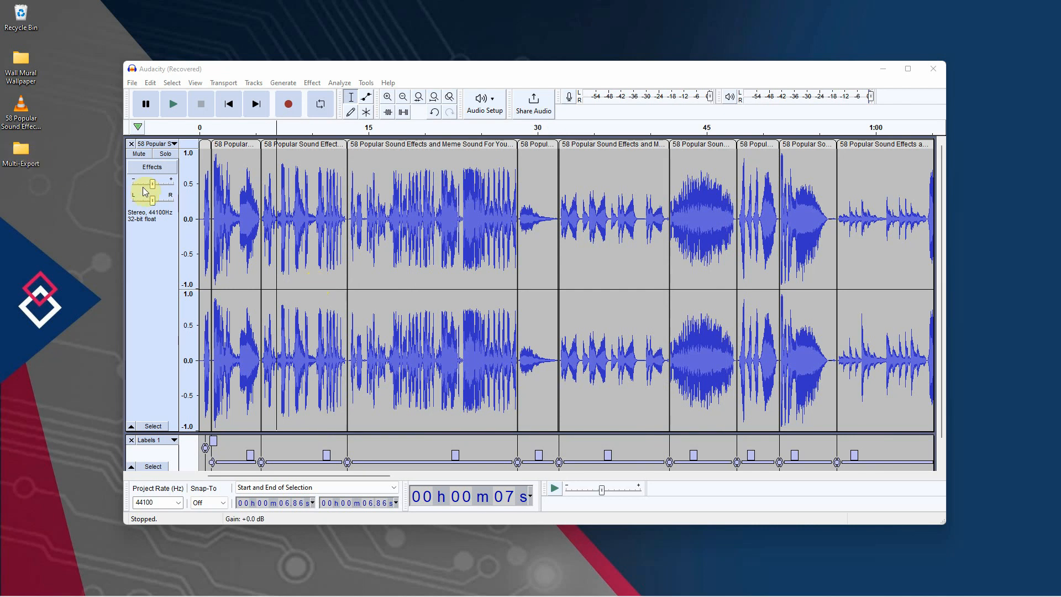
left_click(25, 152)
left_click(882, 69)
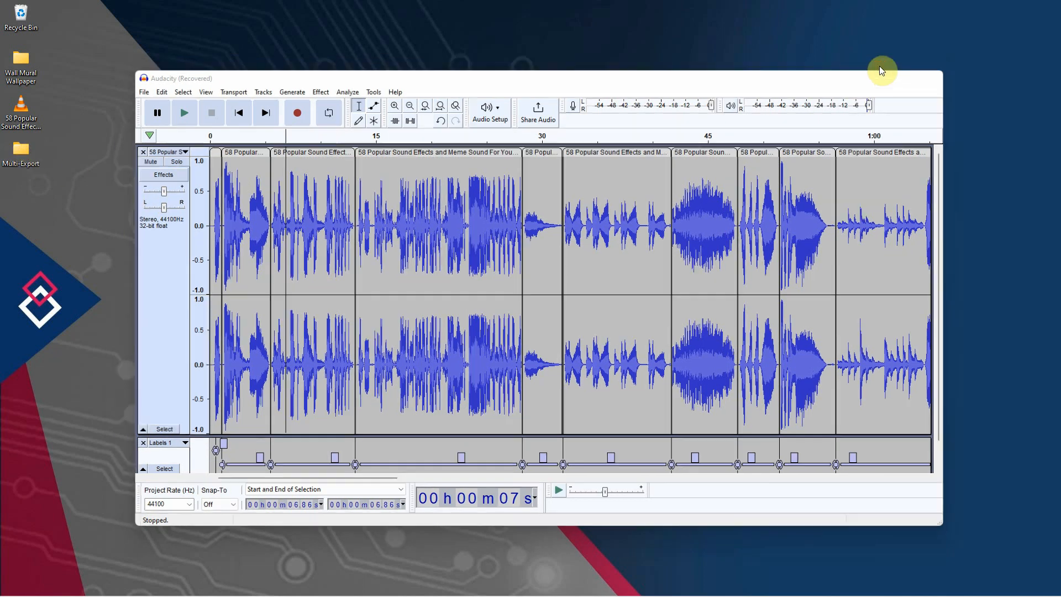
left_click(280, 189)
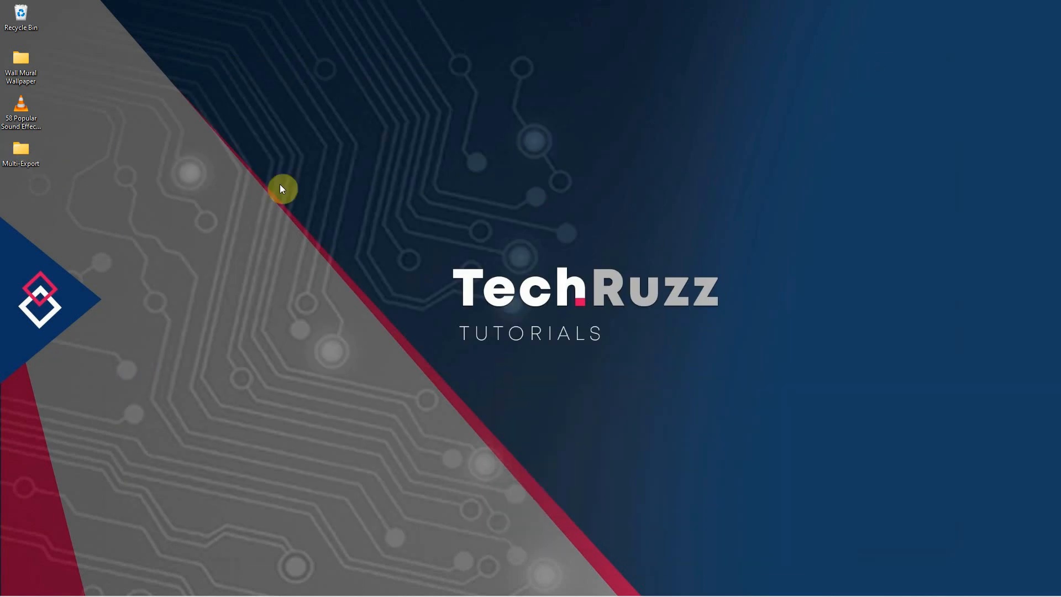
double_click(21, 148)
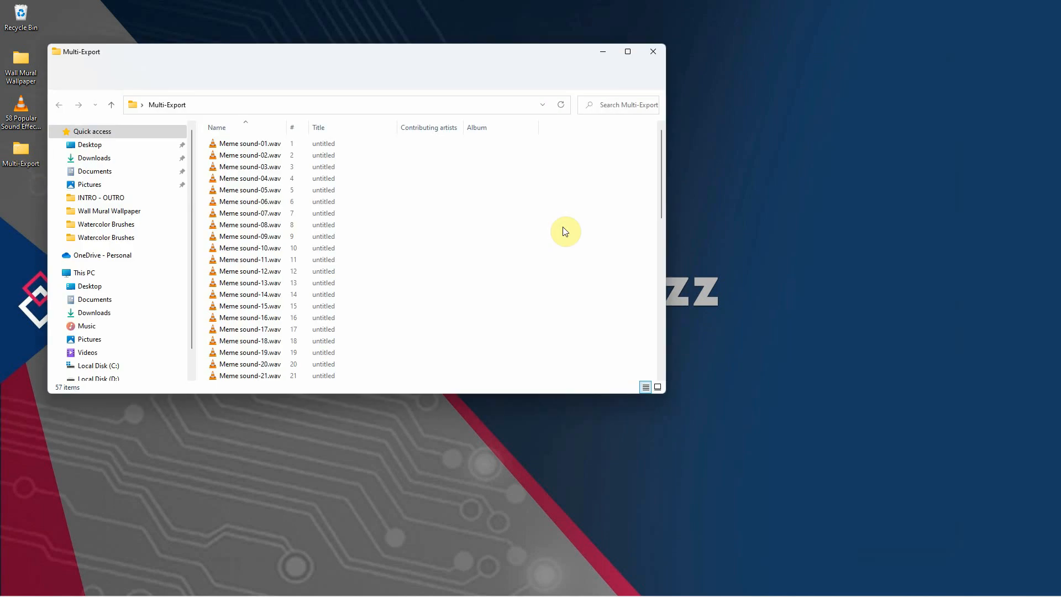
left_click_drag(412, 54, 588, 109)
scroll(516, 215, "down", 8)
scroll(476, 236, "down", 5)
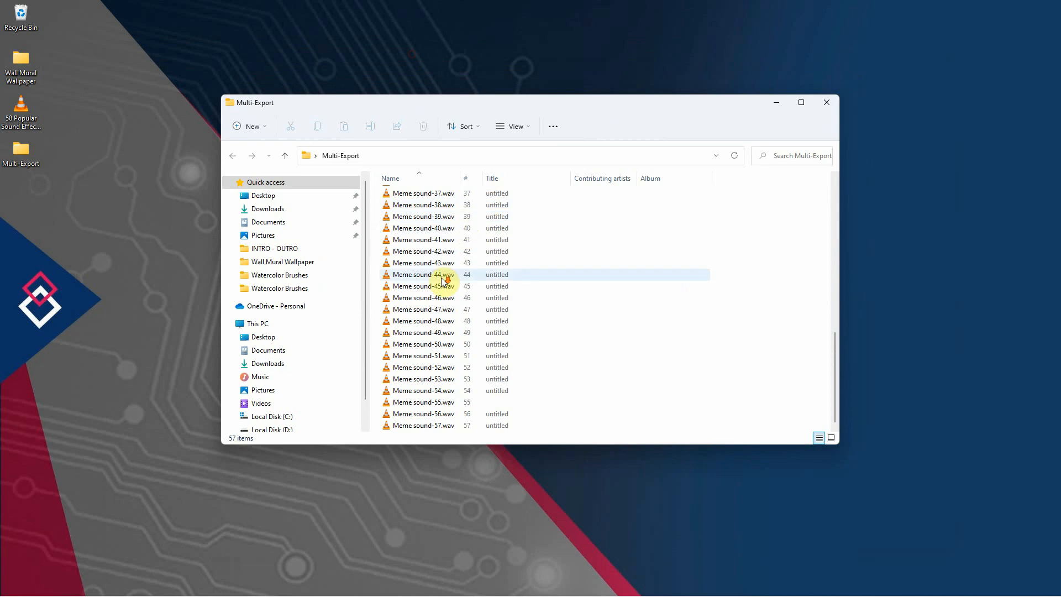
scroll(555, 279, "up", 12)
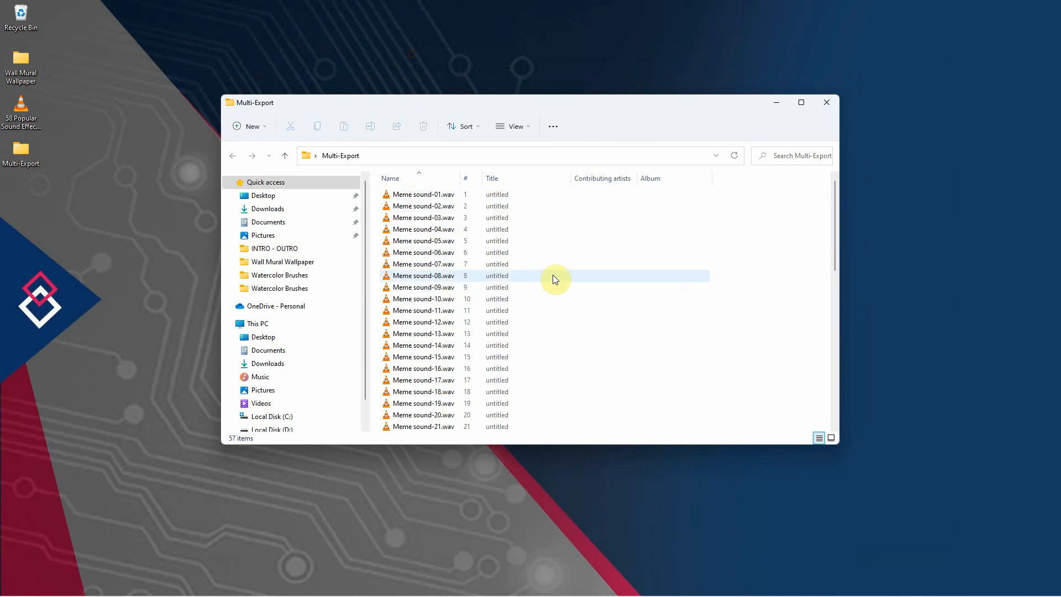
left_click(827, 102)
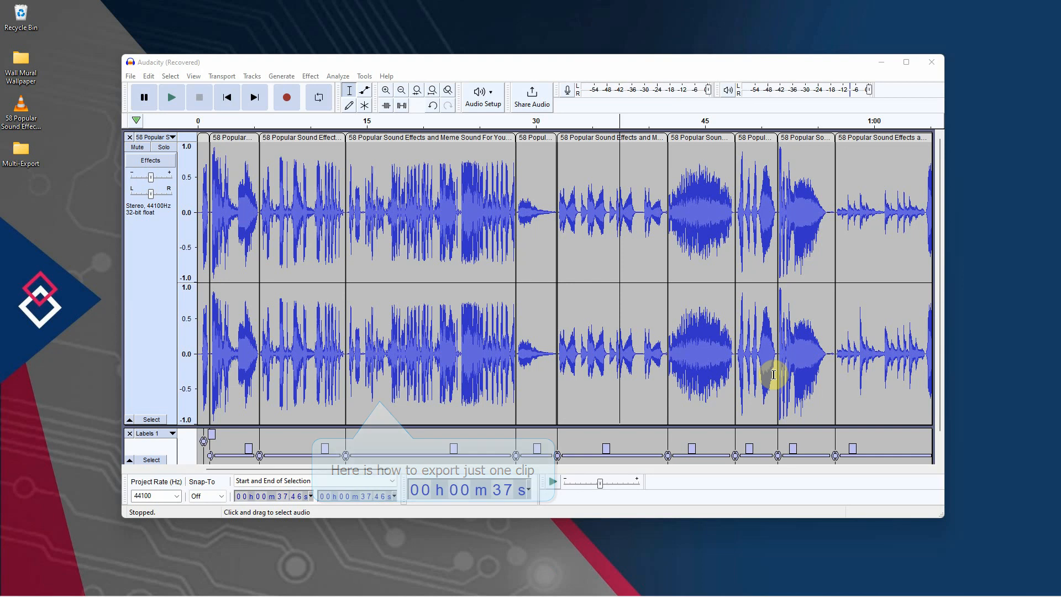
Play back part of the clip that starts at about 32 seconds, then stop playback
left_click(577, 244)
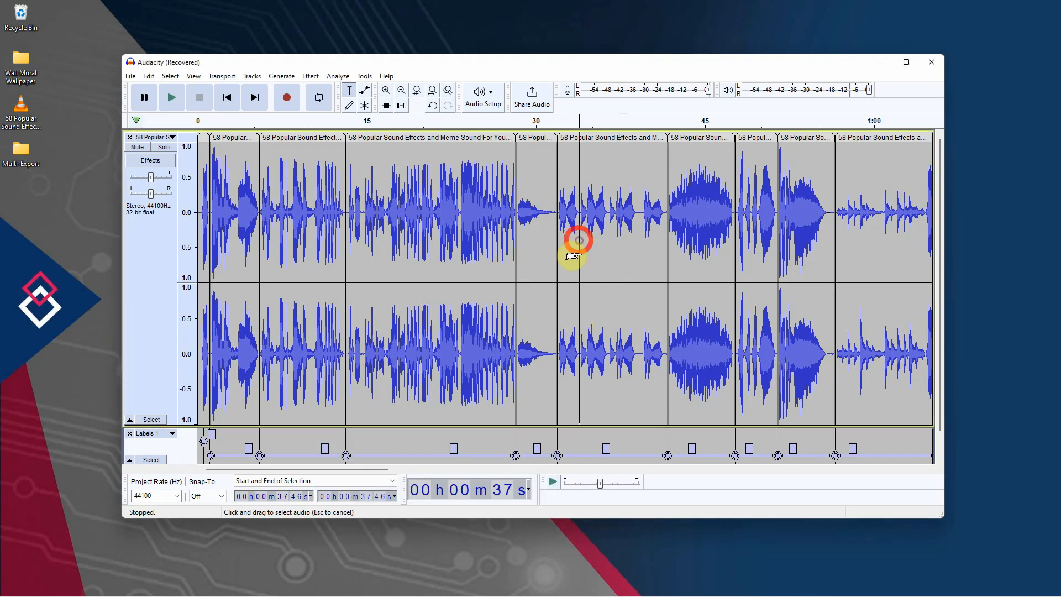
left_click(561, 211)
key("space")
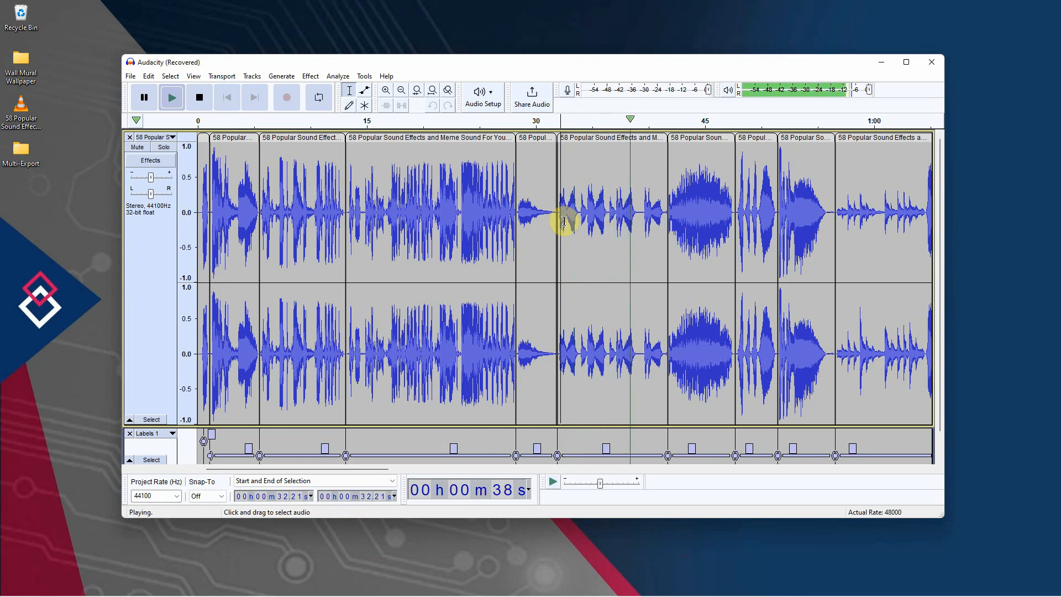
key("space")
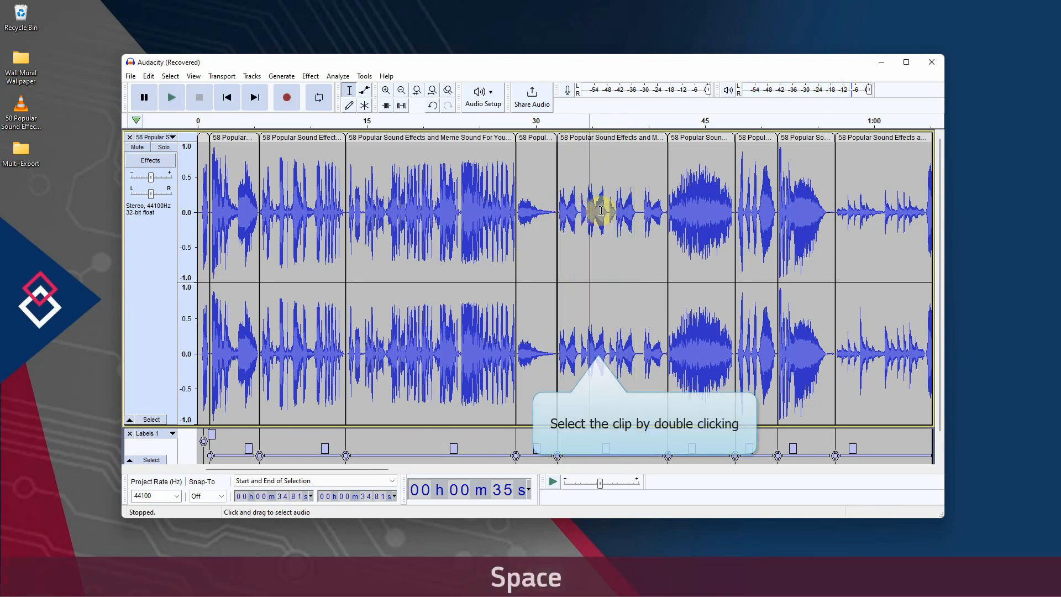
Select the whole clip starting at about 32 seconds and begin exporting only the selected audio, with the Desktop as destination
double_click(602, 210)
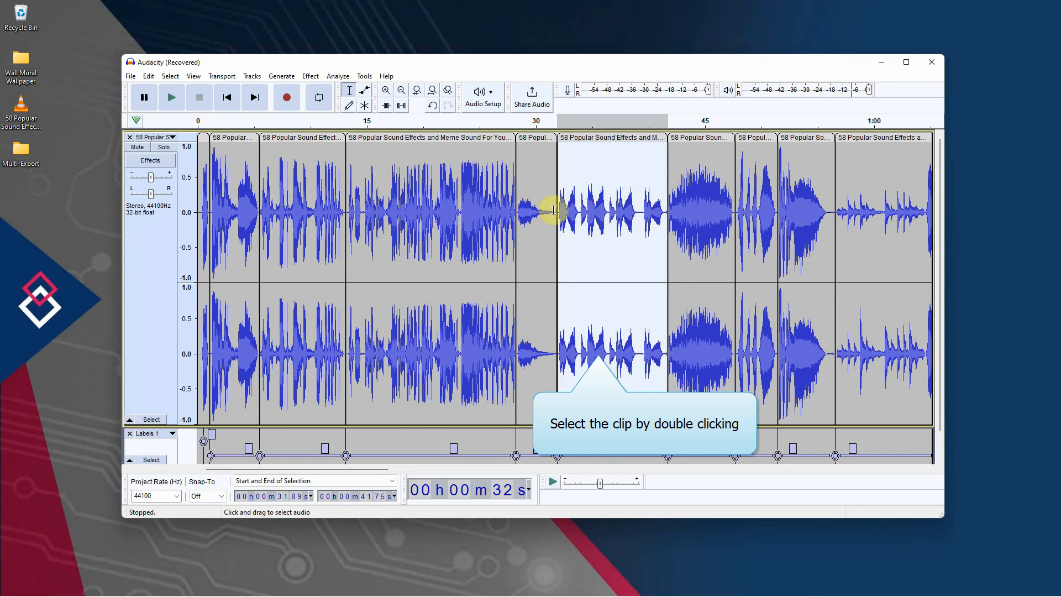
left_click(129, 77)
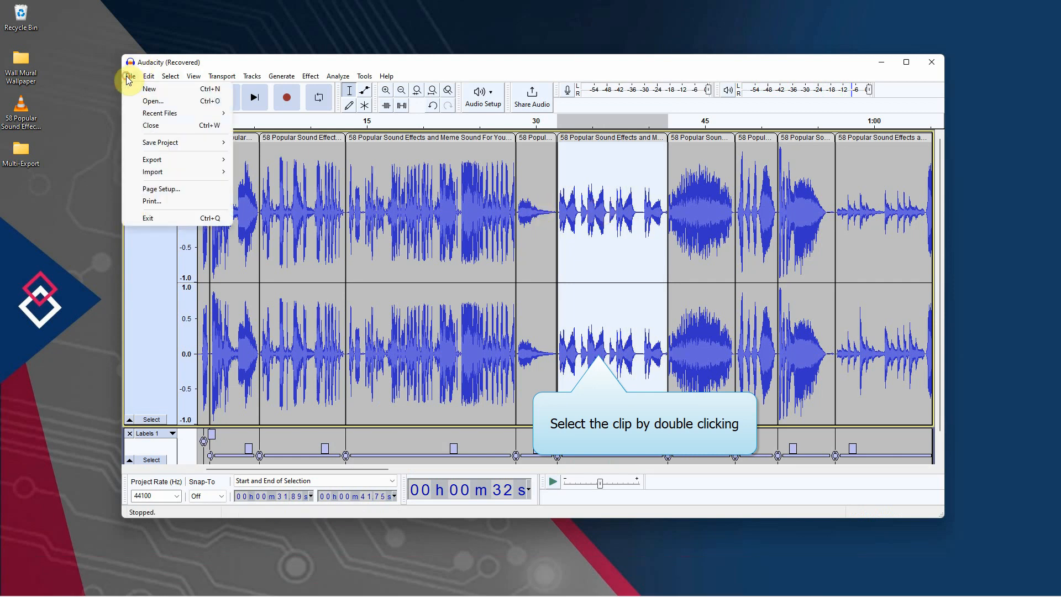
mouse_move(171, 160)
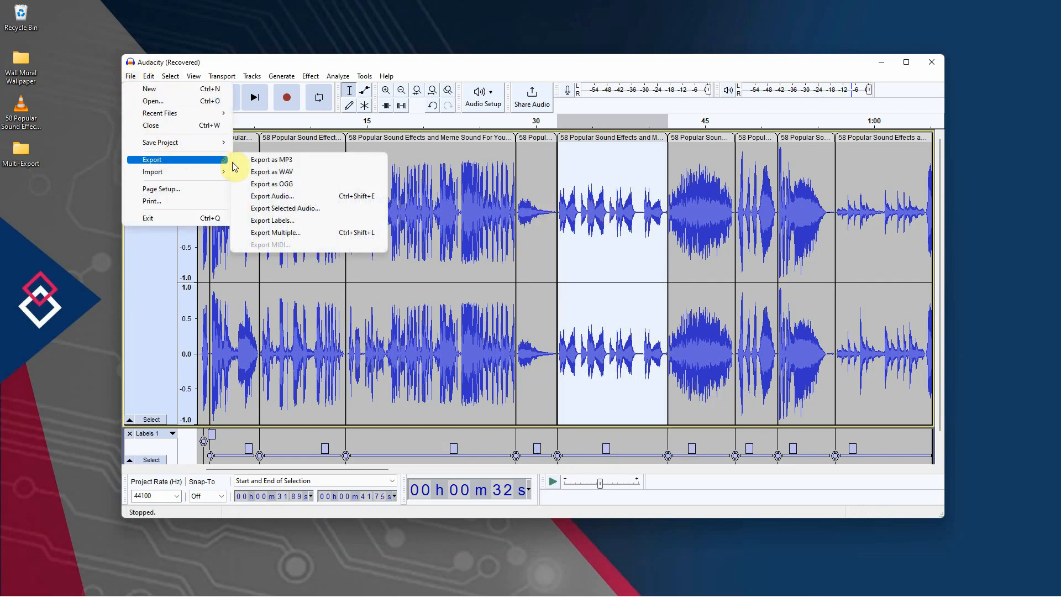
left_click(320, 209)
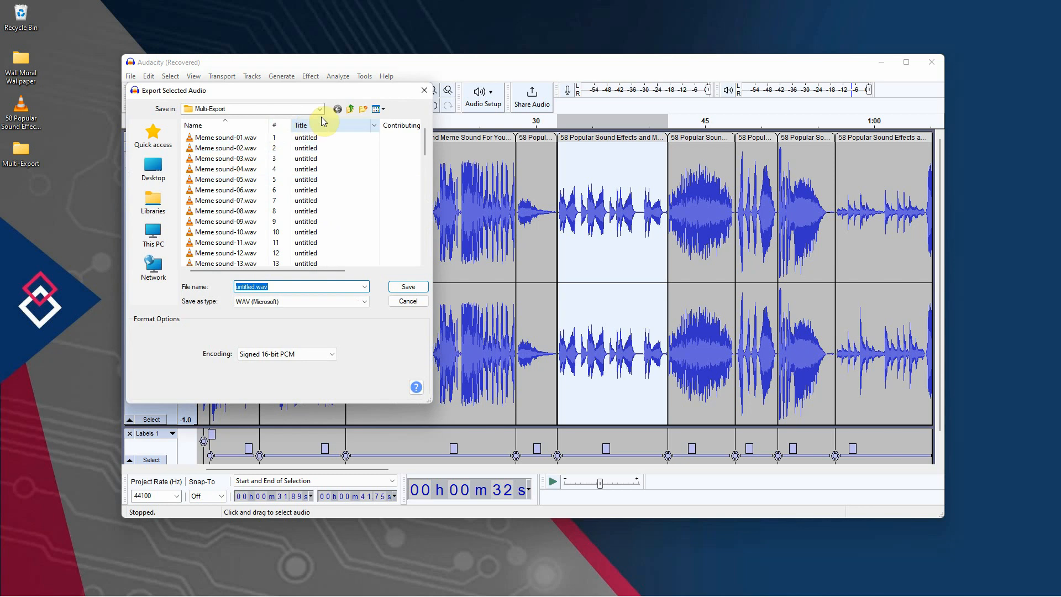
left_click(351, 111)
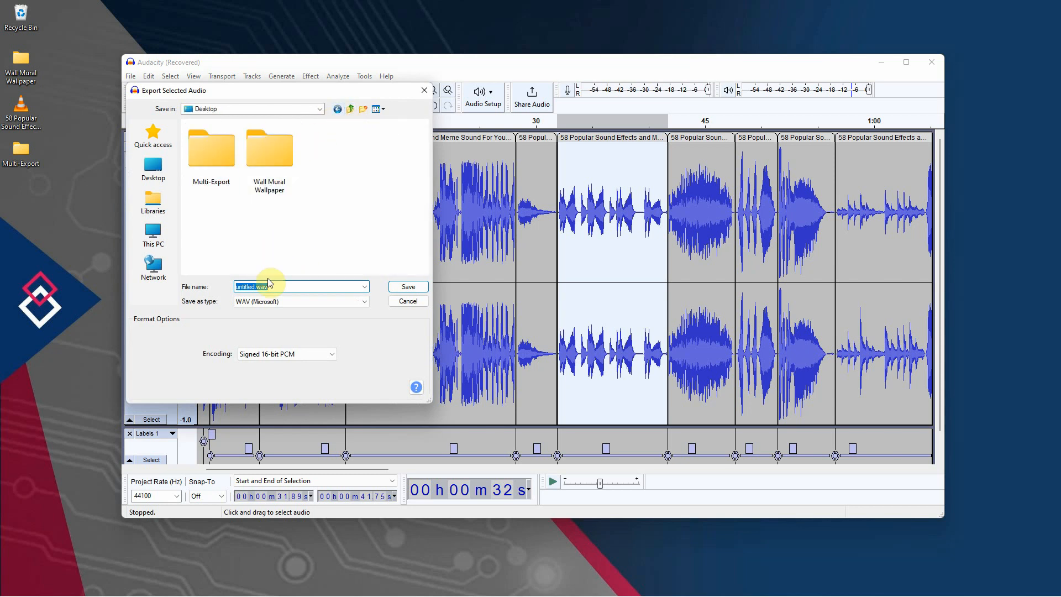
Name the export file "One Audio", keeping the file extension
double_click(249, 284)
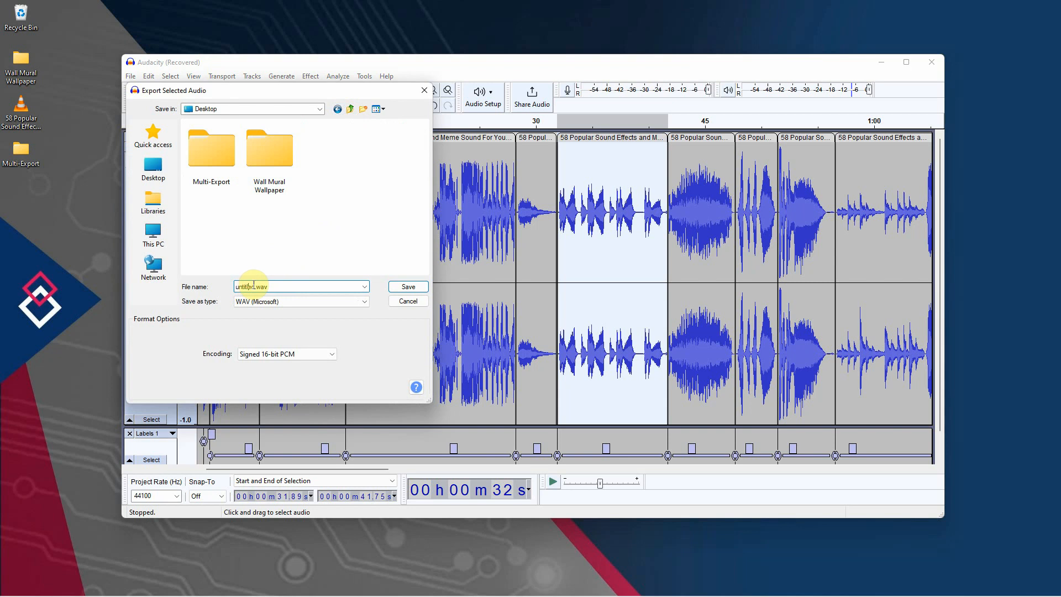
double_click(253, 285)
type("One")
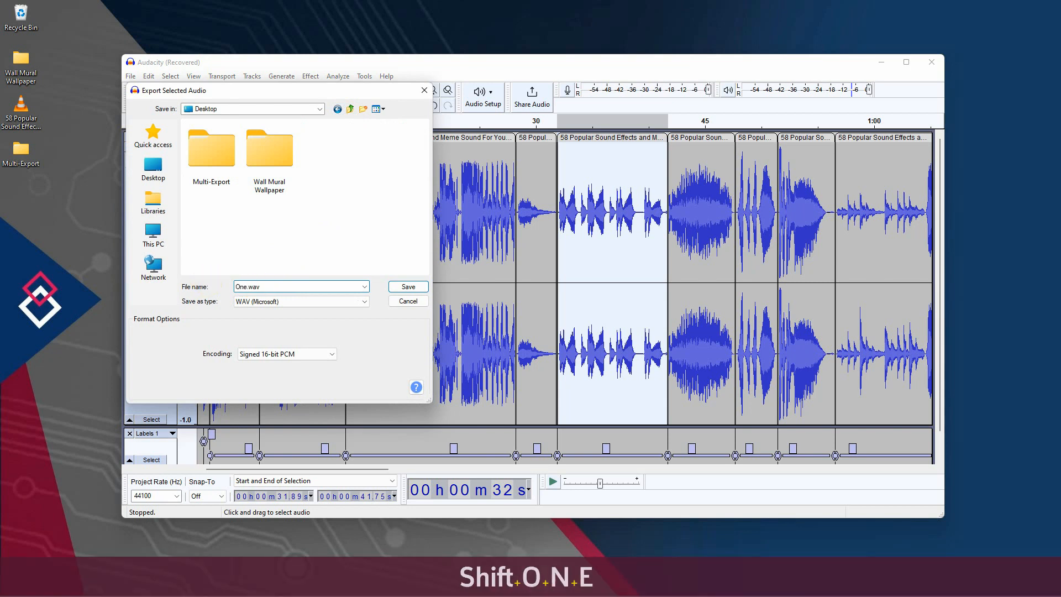
type(" Audio")
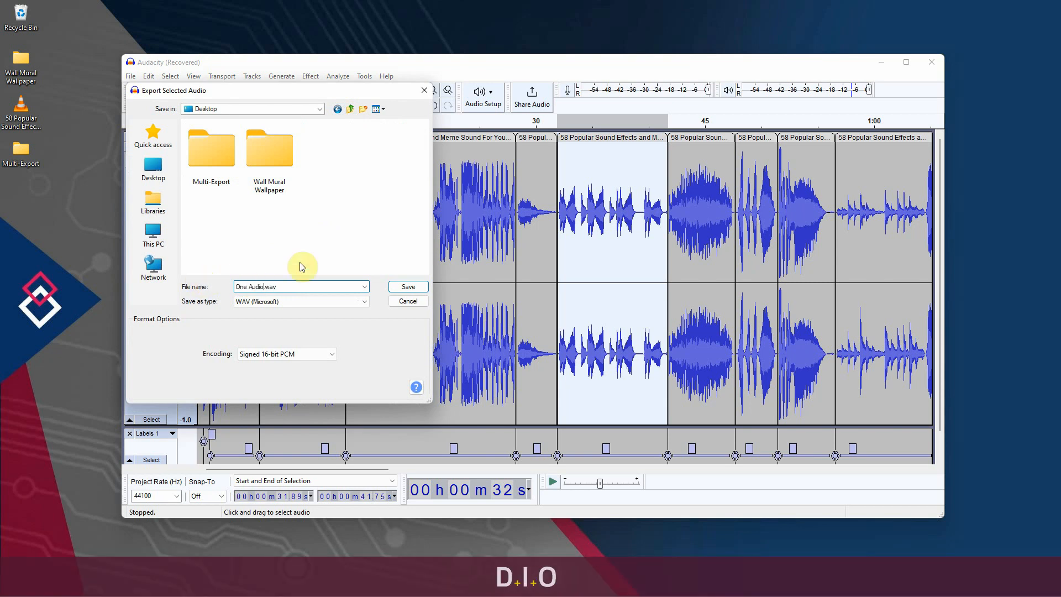
left_click(365, 287)
left_click(367, 286)
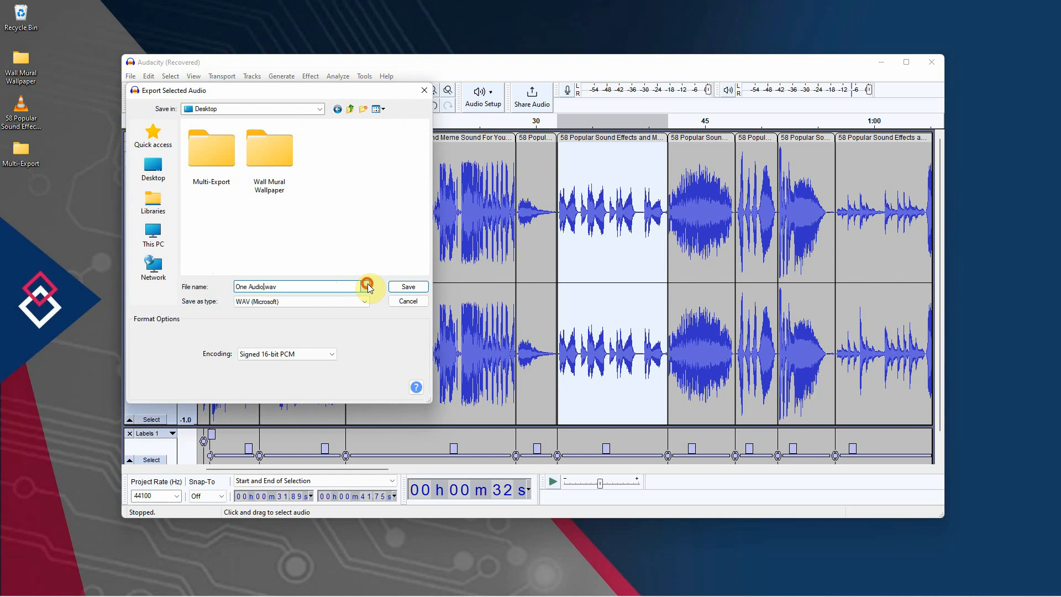
Set the export format to MP3 Files and save the selected clip with the preset bit rate mode
left_click(365, 302)
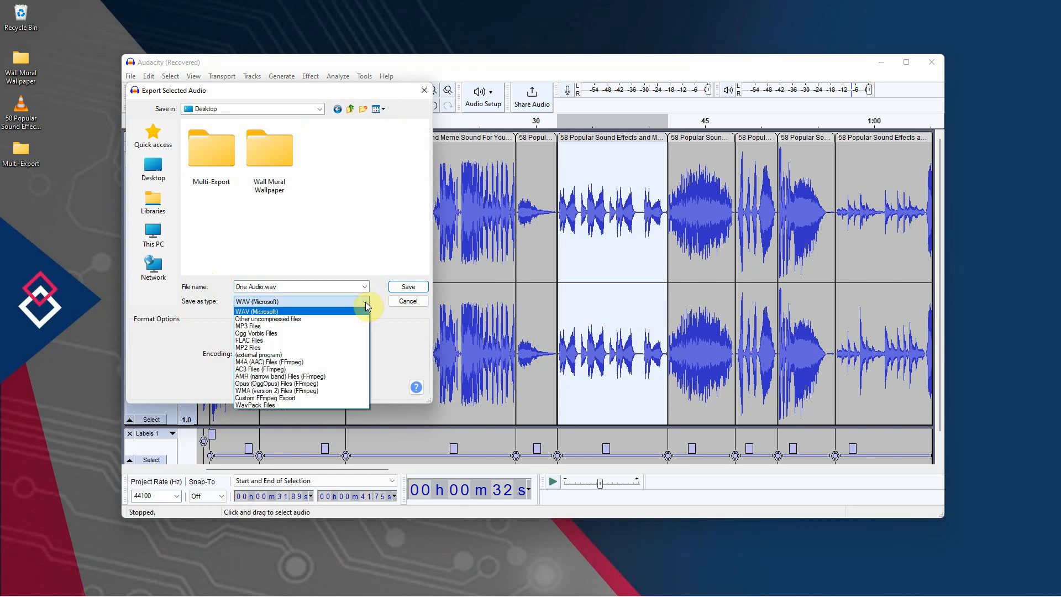
left_click(291, 327)
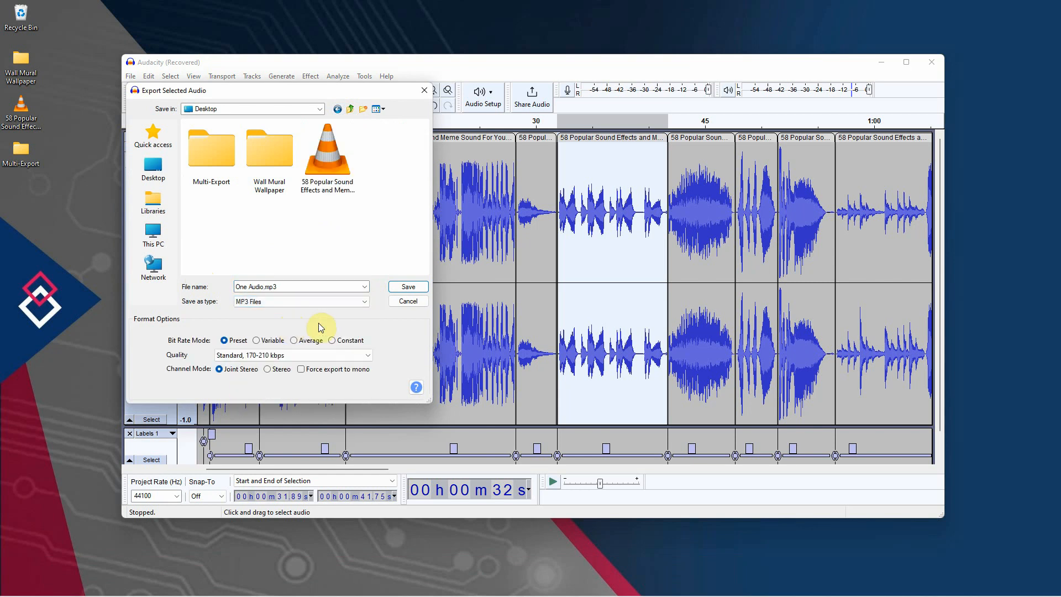
left_click(410, 288)
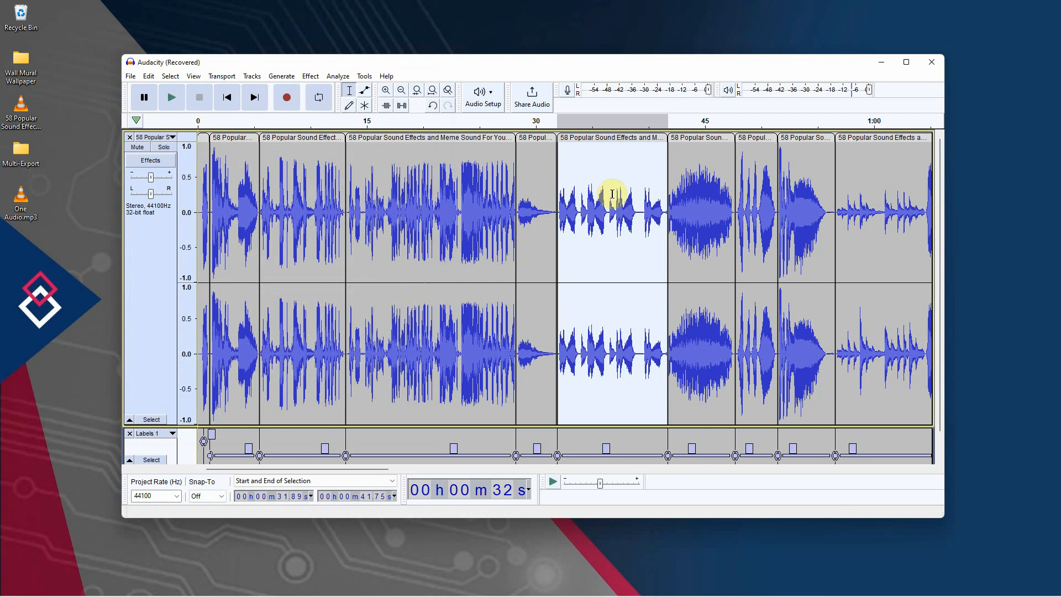
Minimize Audacity, play One Audio.mp3 from the desktop in VLC media player, and close the player
left_click(881, 62)
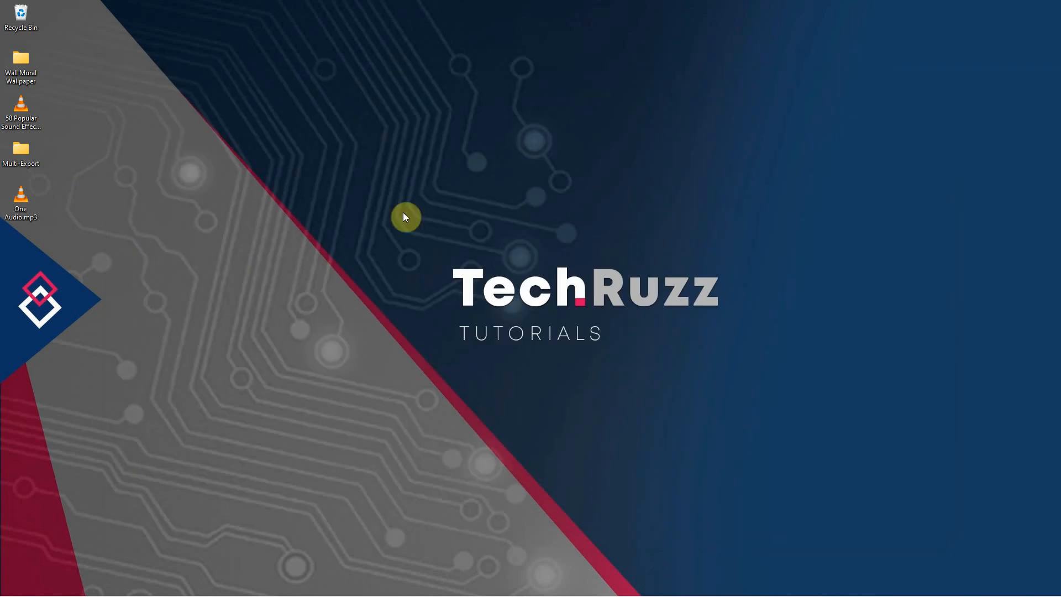
double_click(22, 201)
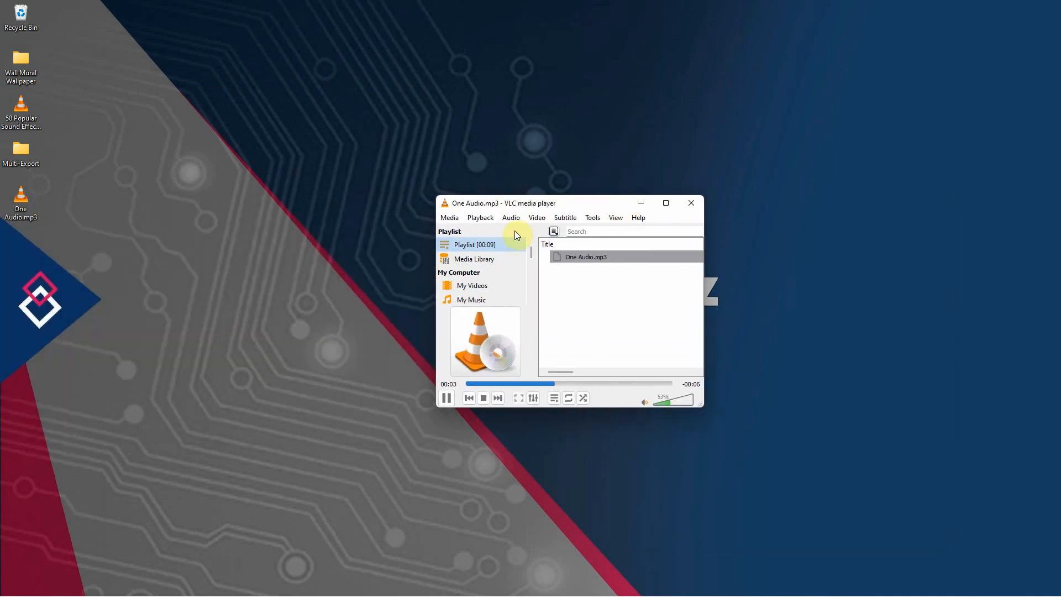
left_click(690, 206)
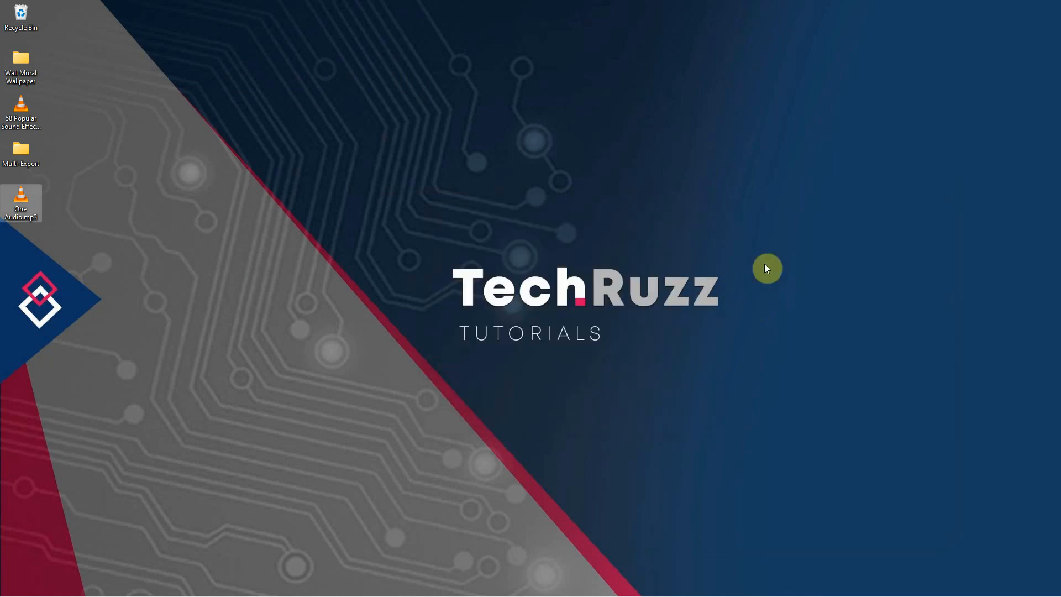
key("ctrl+shift")
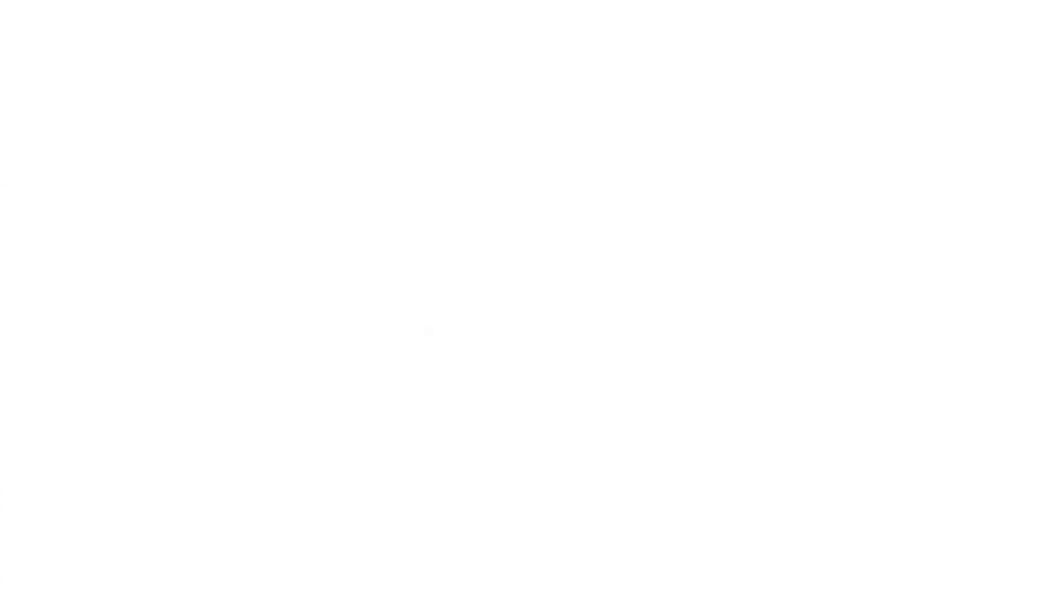